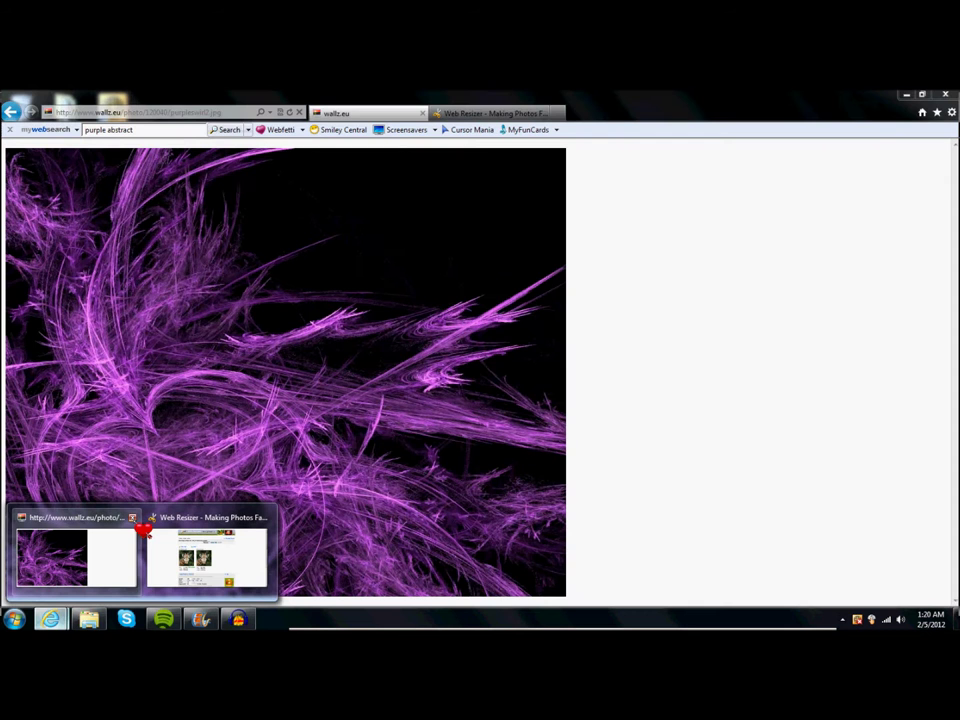
- Close the wallz.eu purple photo window from its Internet Explorer taskbar preview
click(131, 518)
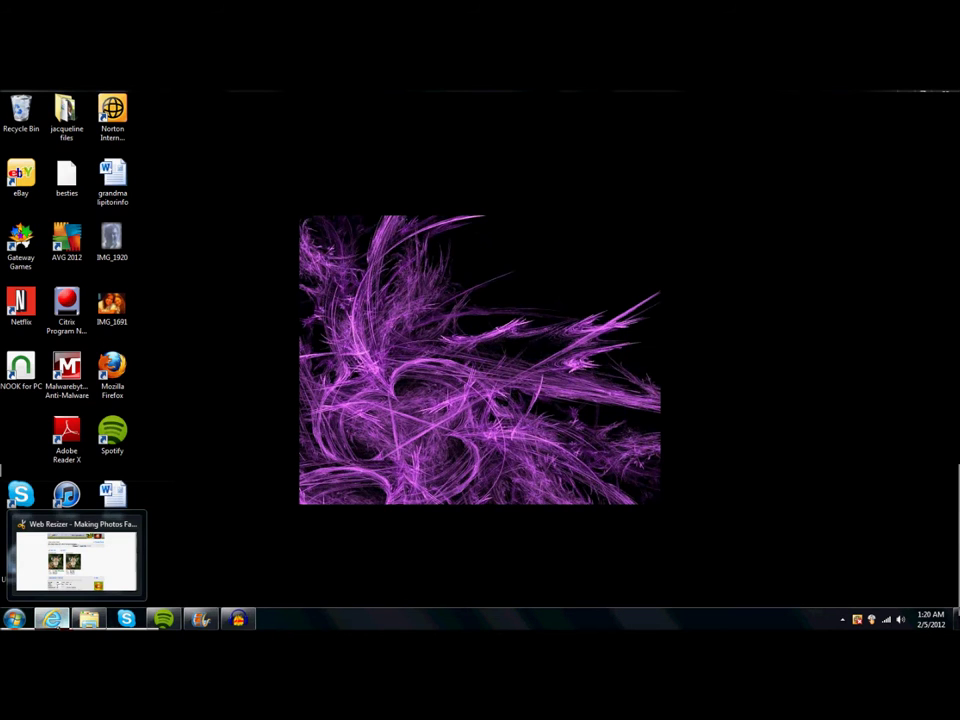
- Restore Internet Explorer and go to google.com
click(77, 560)
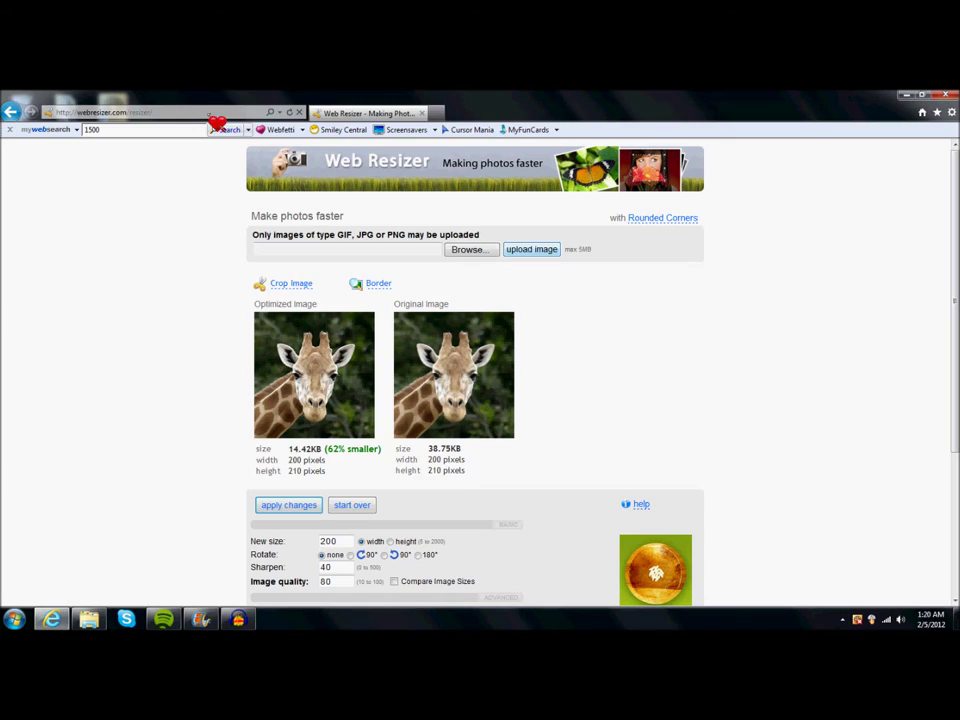
click(208, 112)
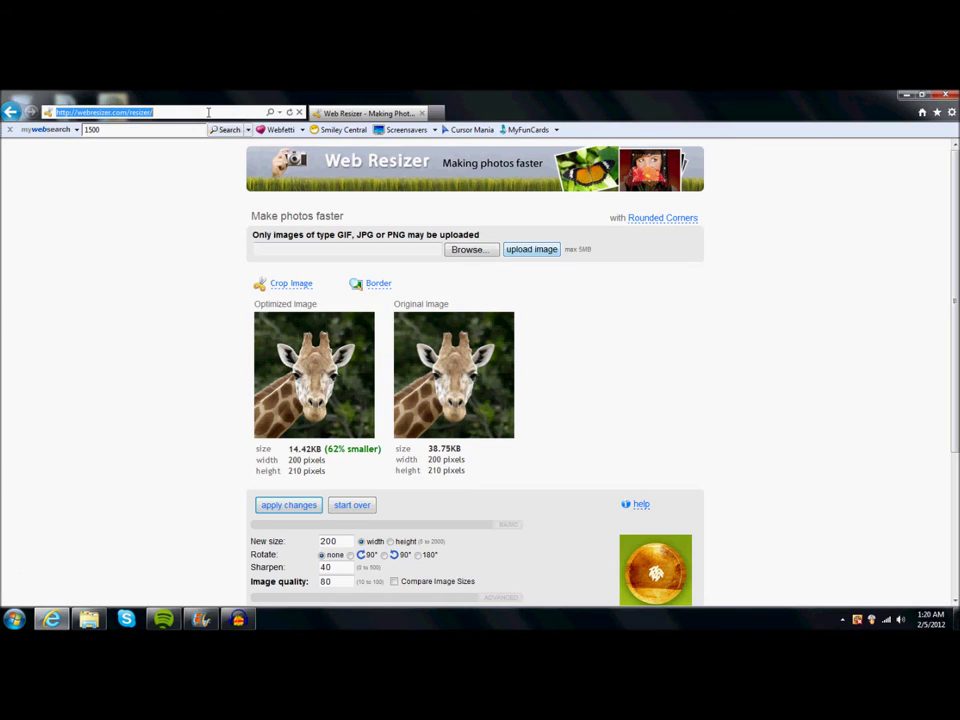
text(google.com/)
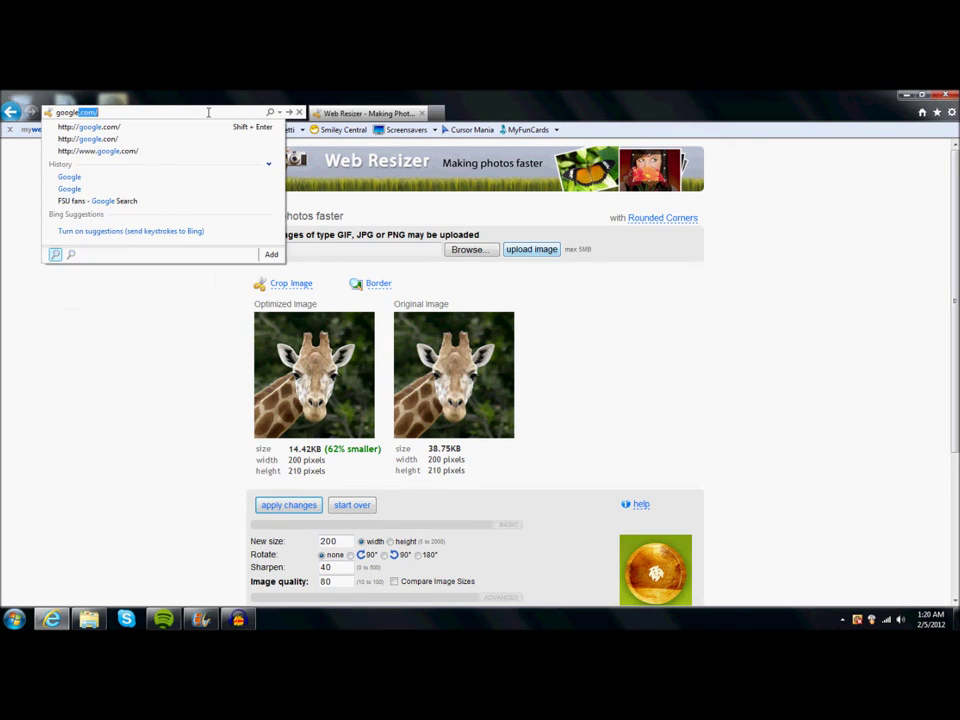
key(Return)
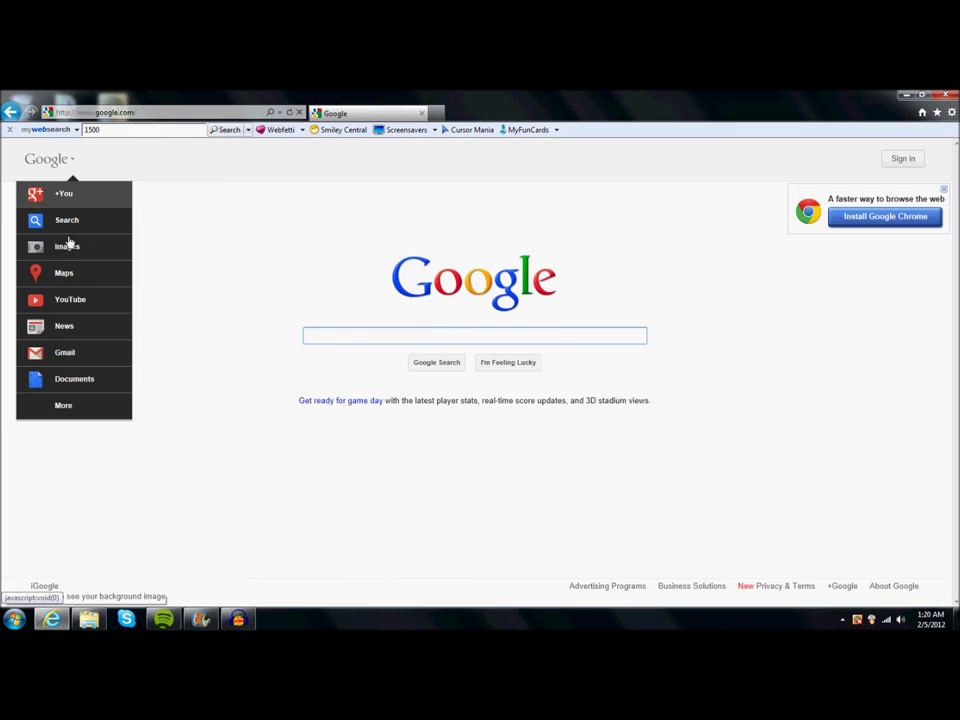
- Search Google Images for 'puprle abstract'
click(68, 248)
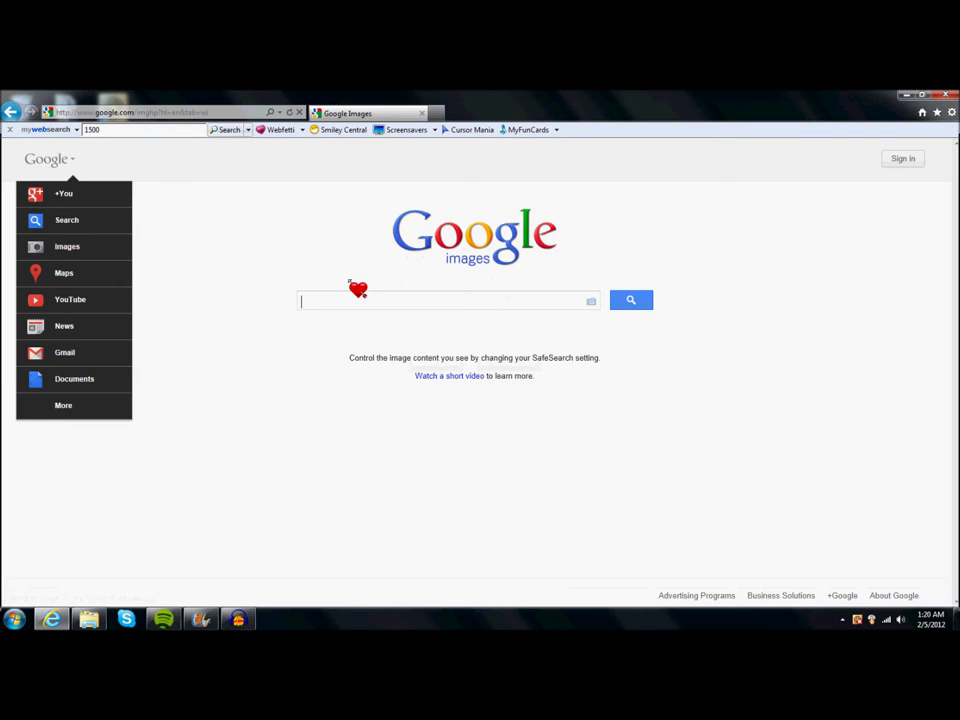
text(pu)
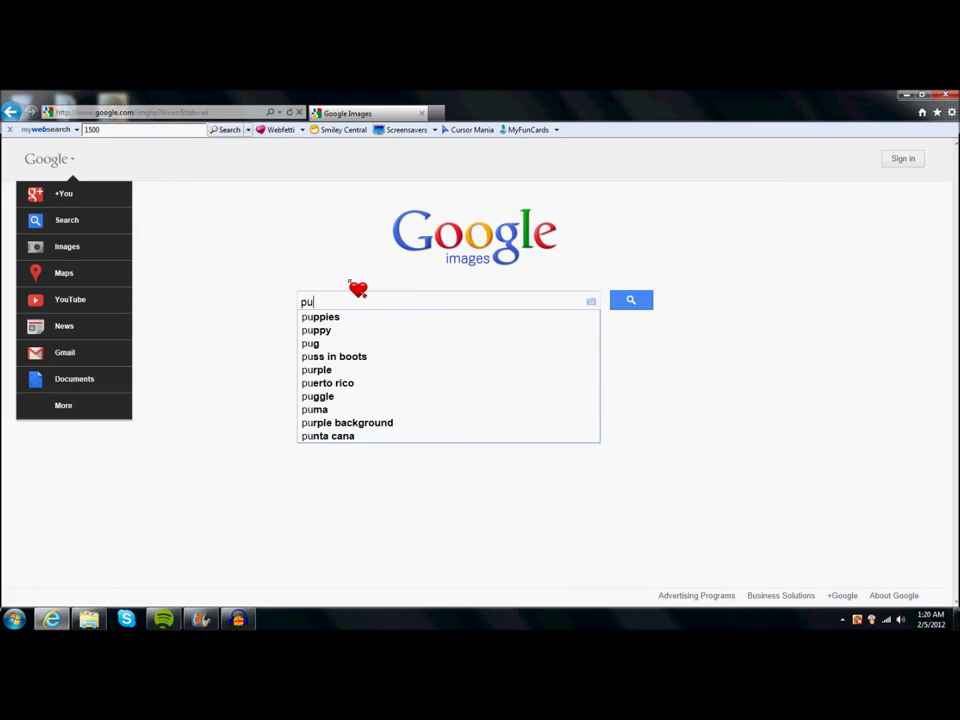
text(prle abst)
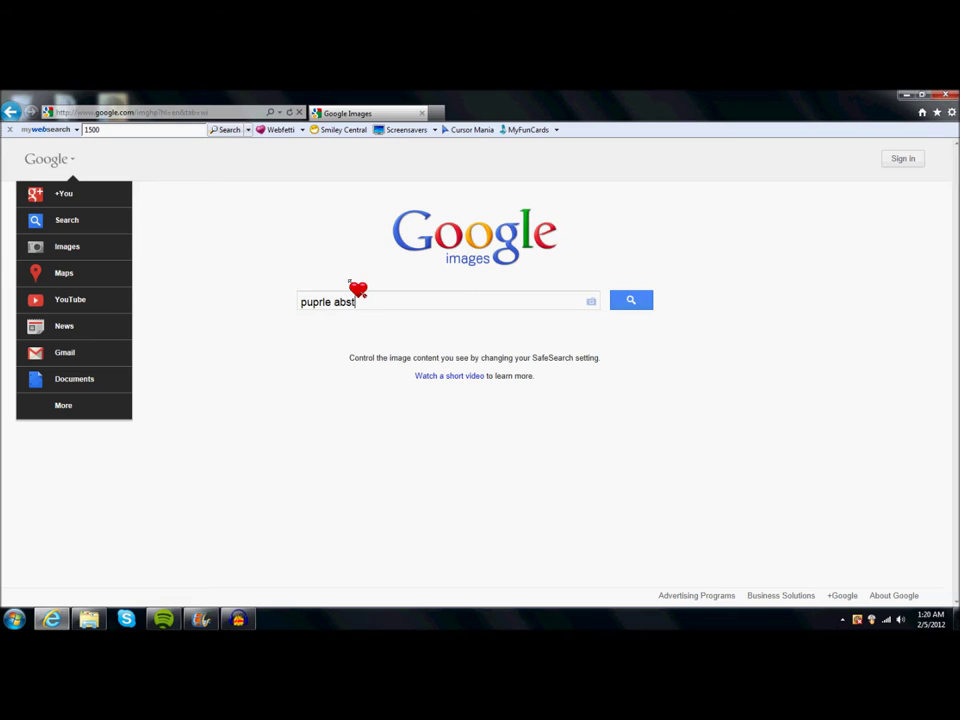
text(ract)
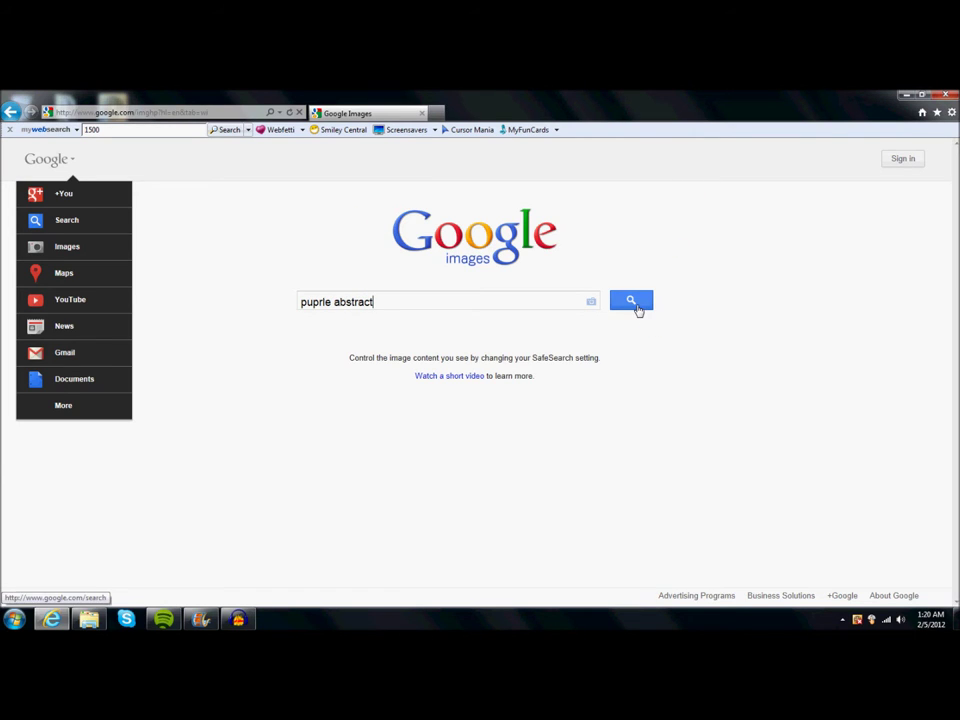
click(635, 304)
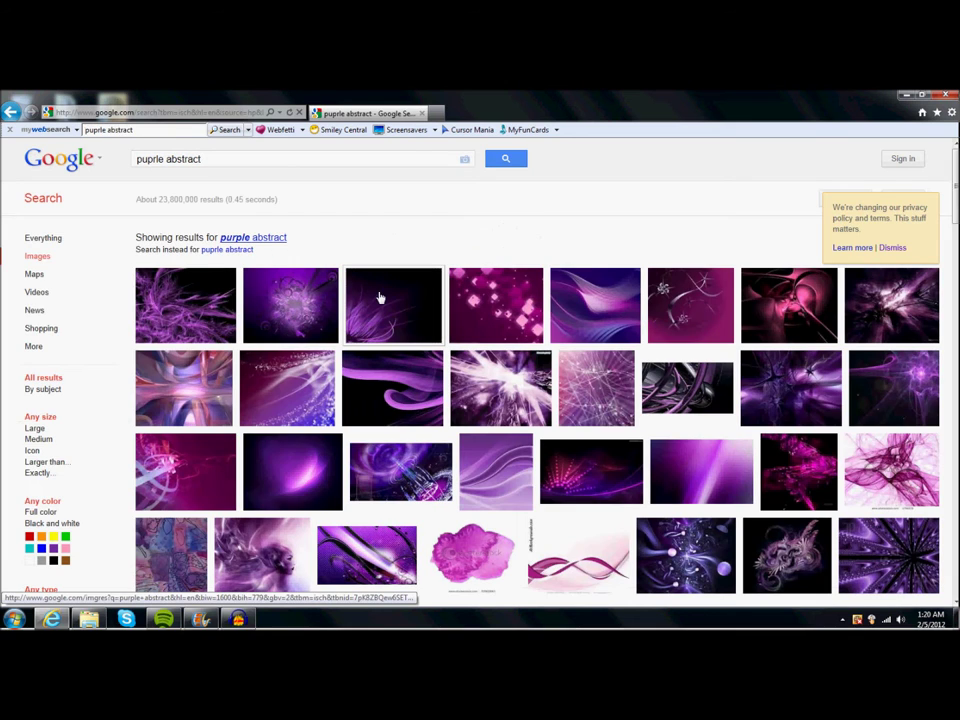
mouse_move(185, 305)
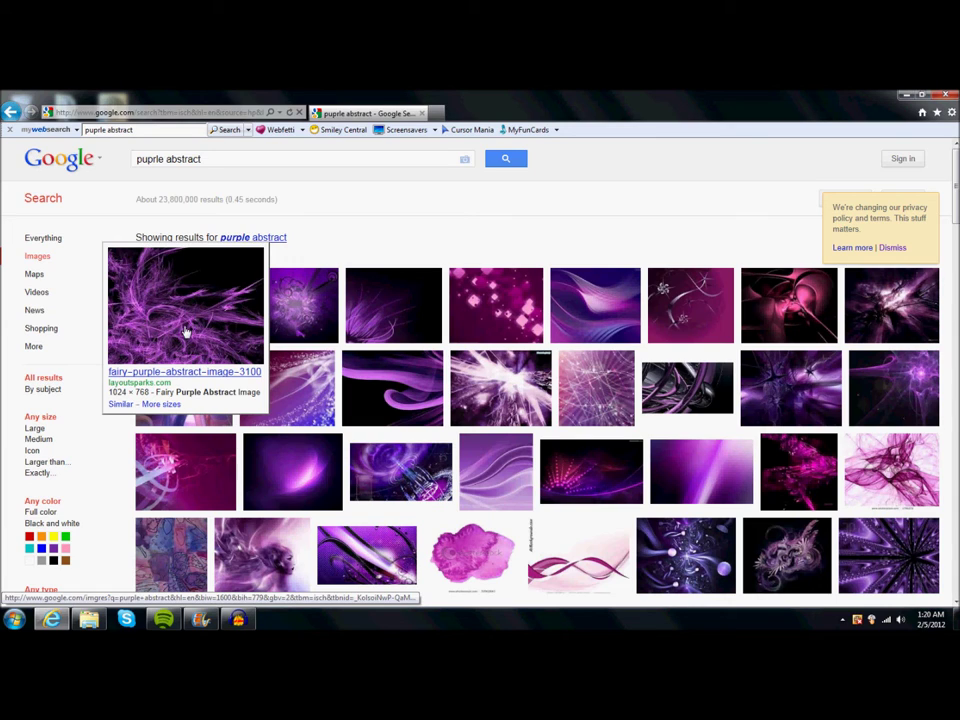
- Open the 1280 × 1024 purple swirl from More sizes and load its full-size image
click(160, 404)
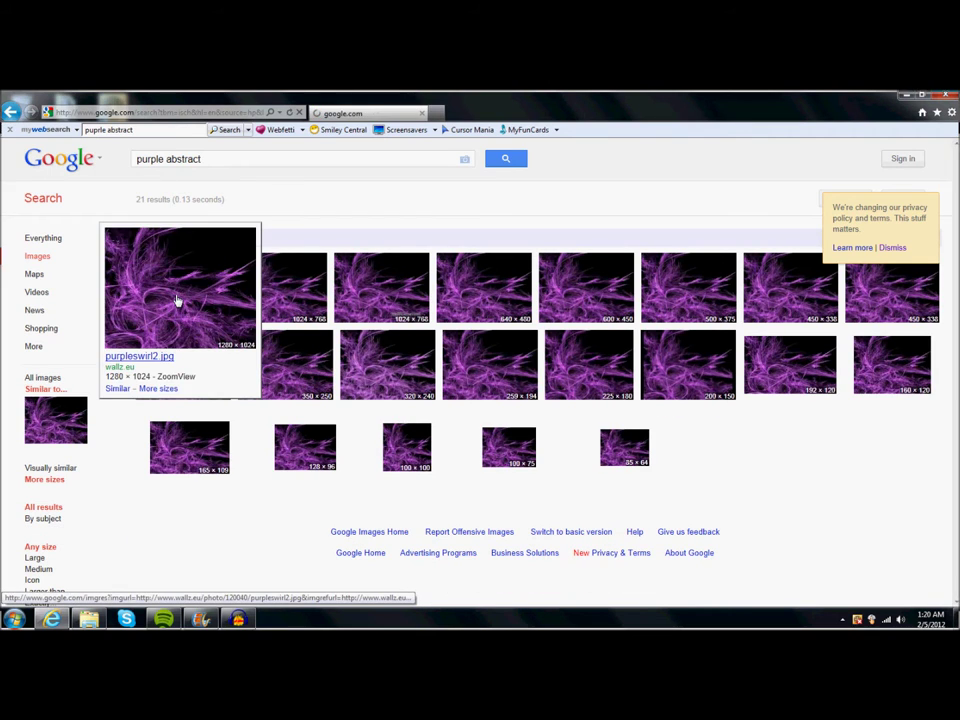
click(177, 301)
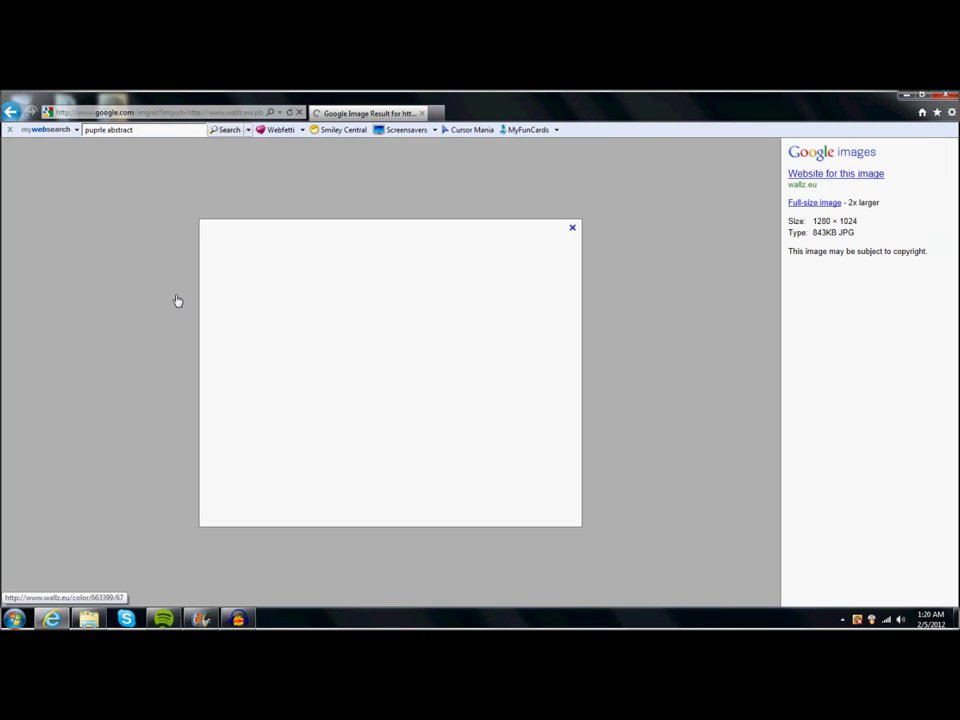
click(823, 204)
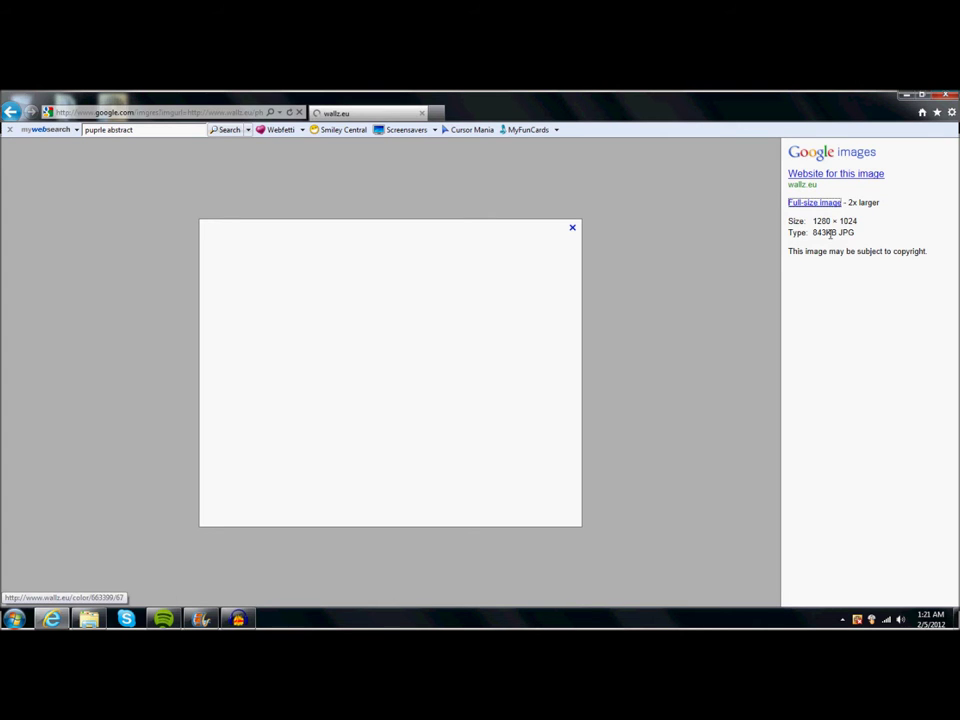
drag(812, 221, 857, 220)
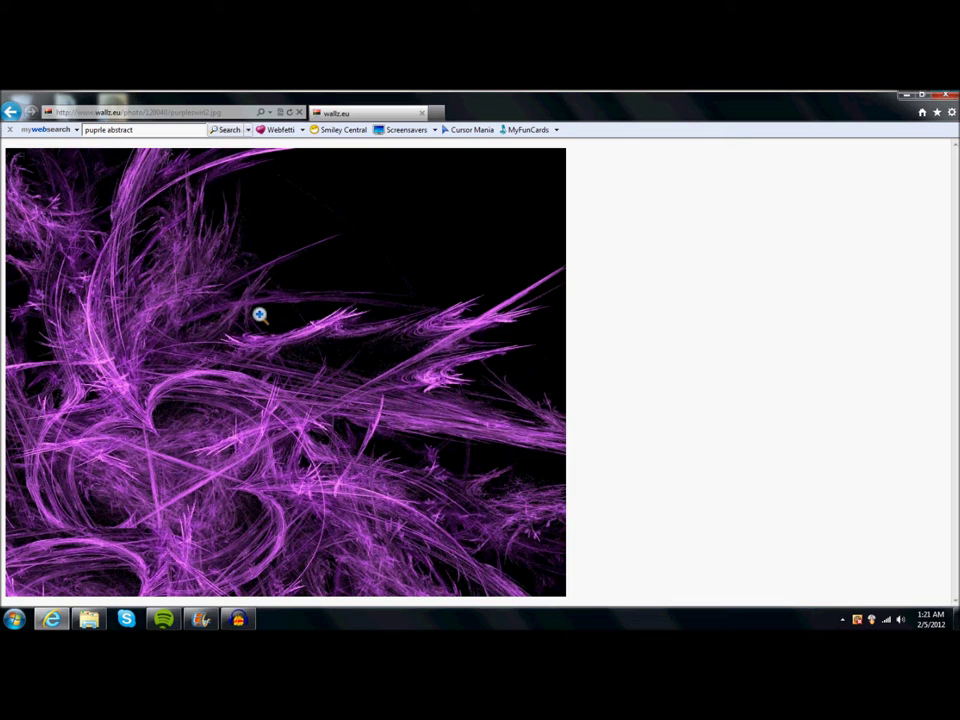
- Save the picture as purpleswirl2.jpg in Pictures, replacing the existing file
right_click(203, 268)
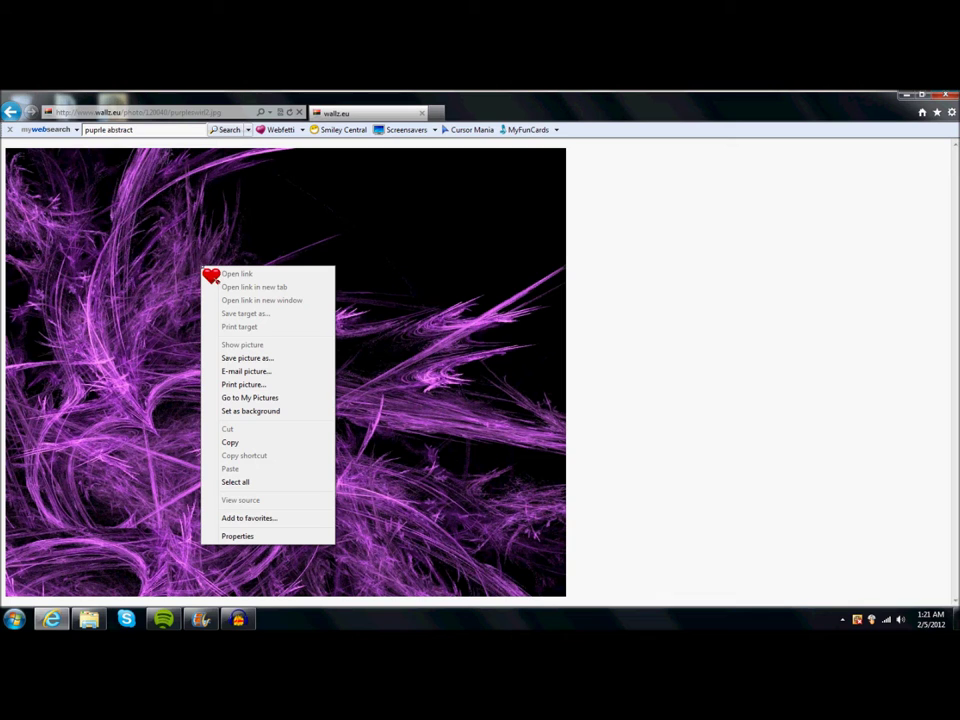
right_click(143, 330)
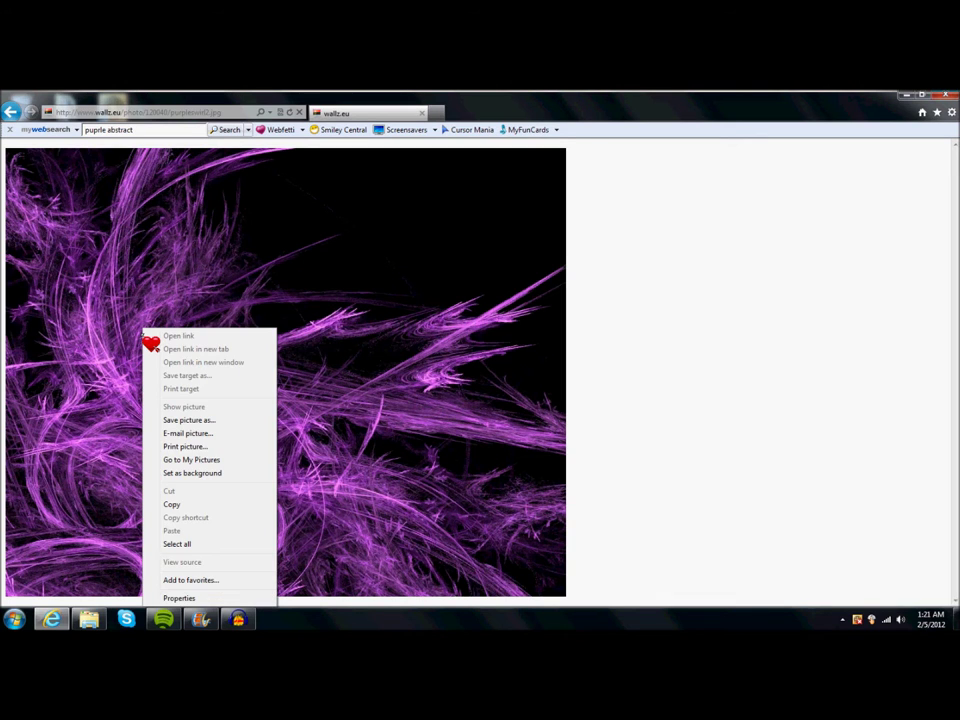
right_click(313, 220)
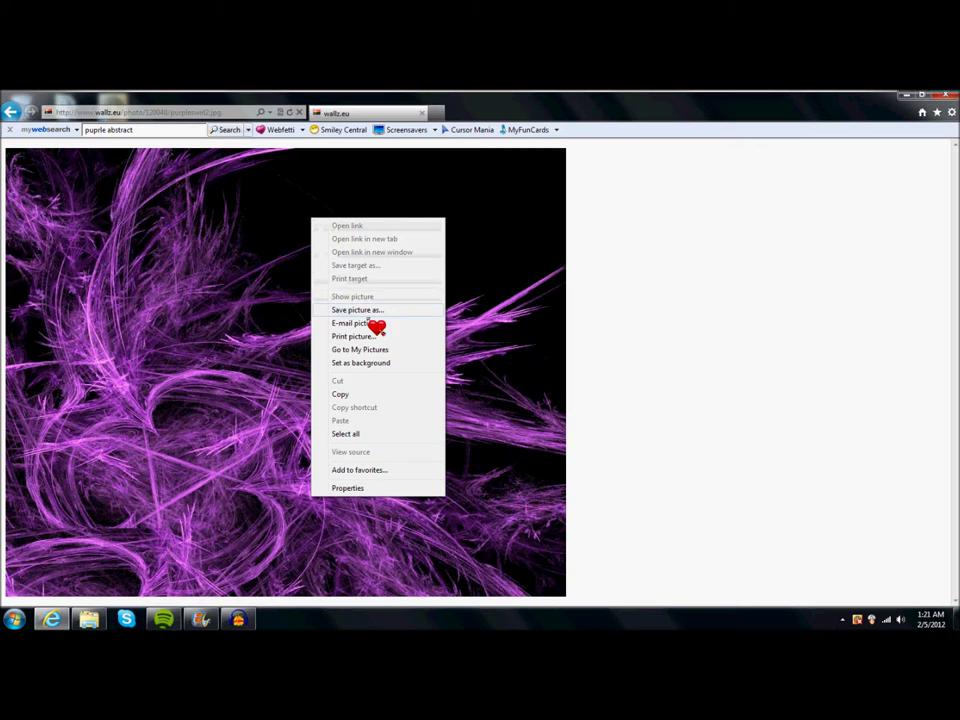
click(401, 313)
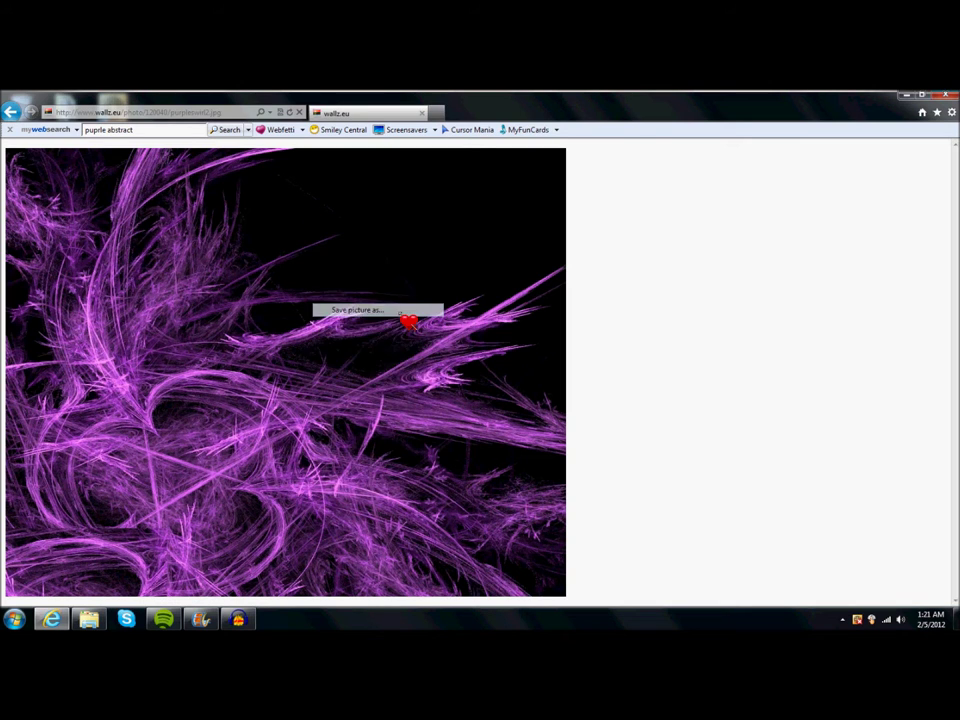
drag(481, 208, 480, 229)
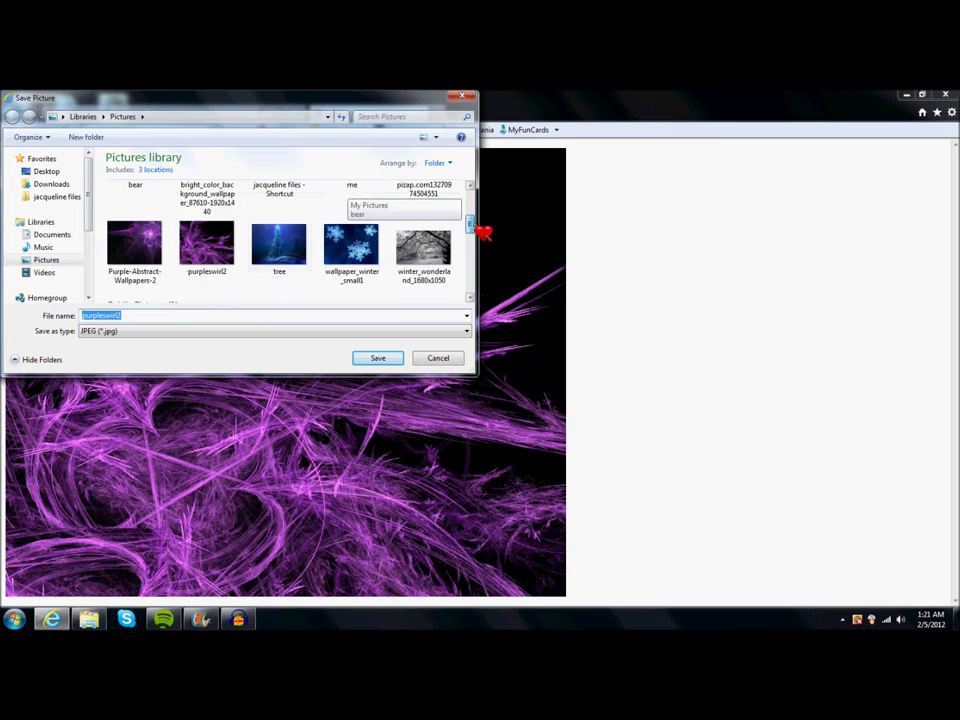
click(392, 362)
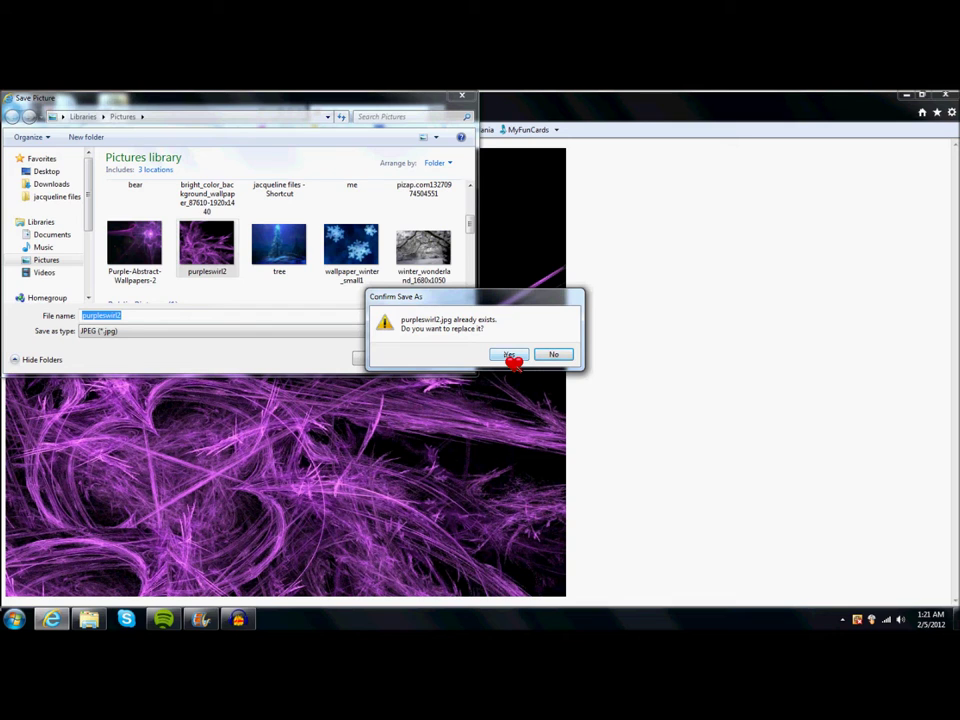
click(509, 355)
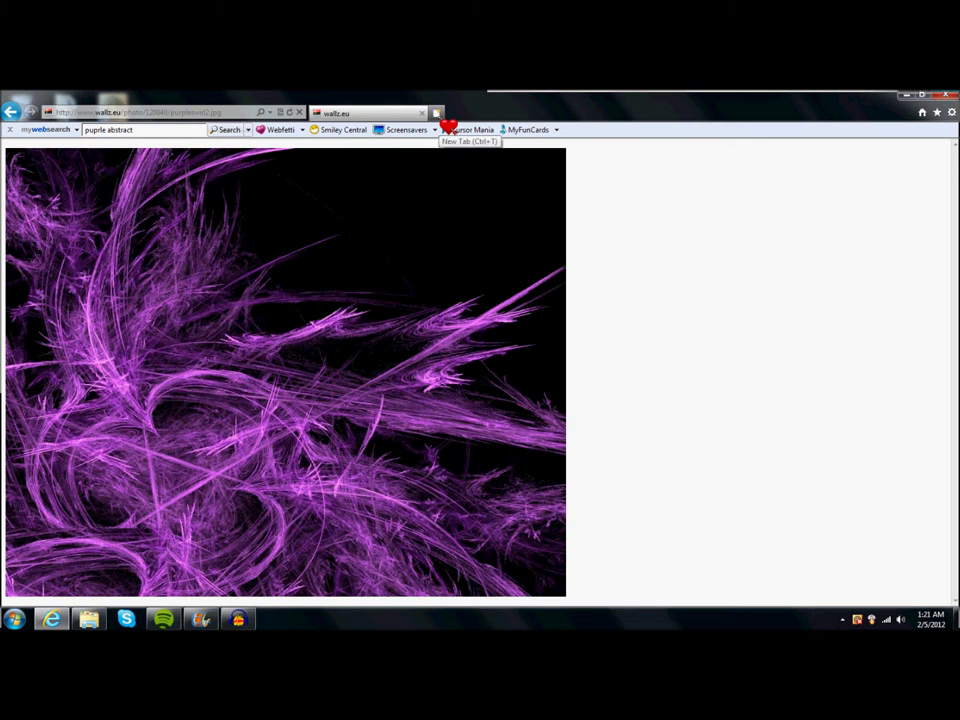
- Open Web Resizer in a new tab and bring up the file-upload chooser
click(437, 113)
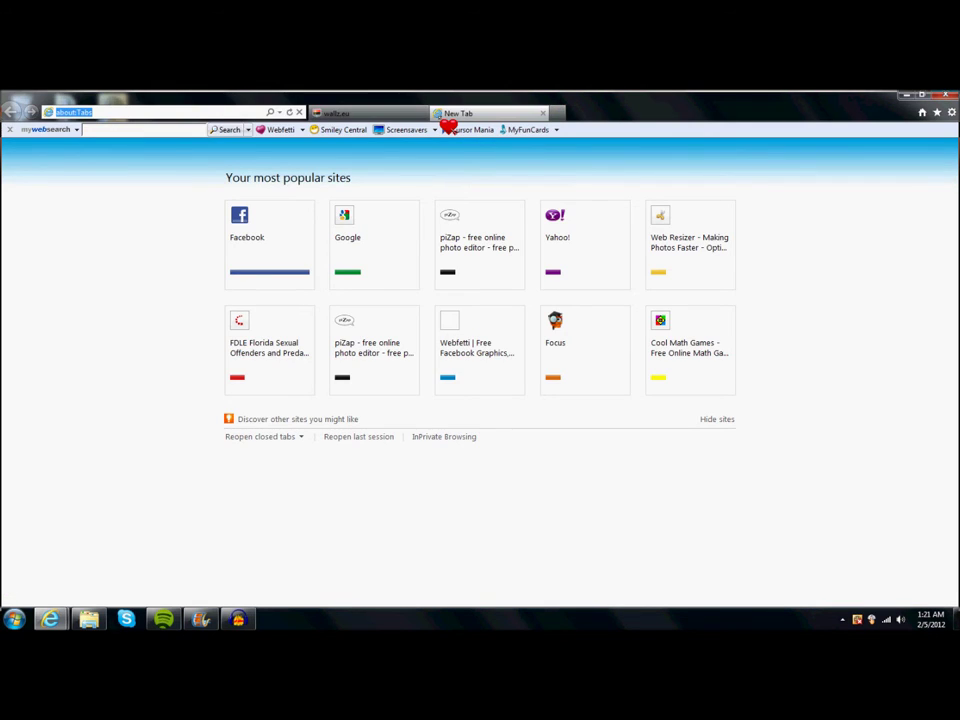
click(691, 268)
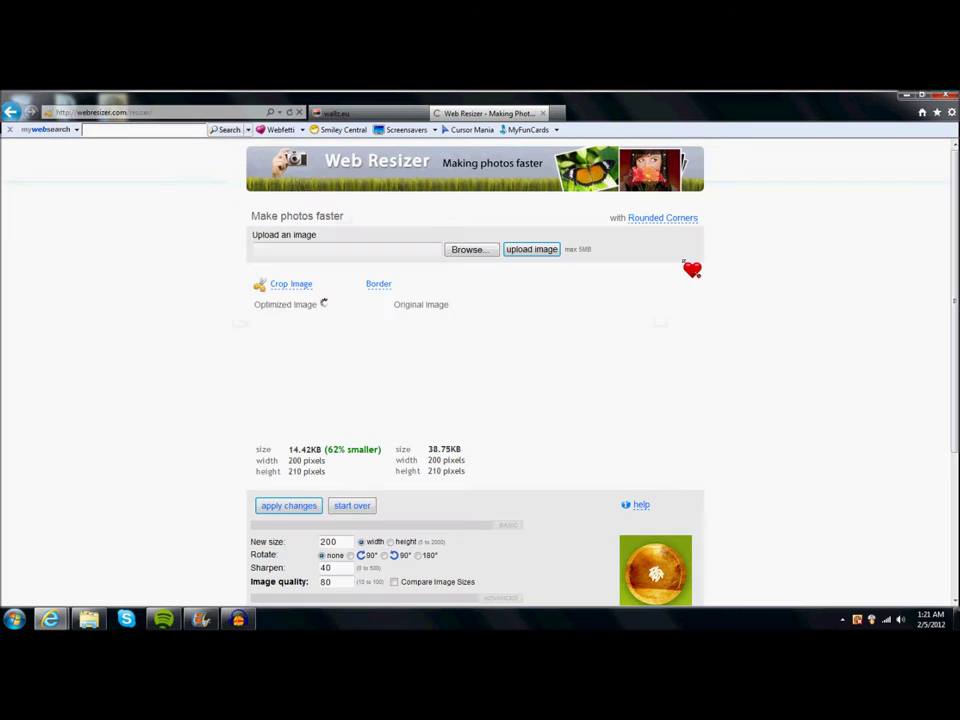
click(140, 113)
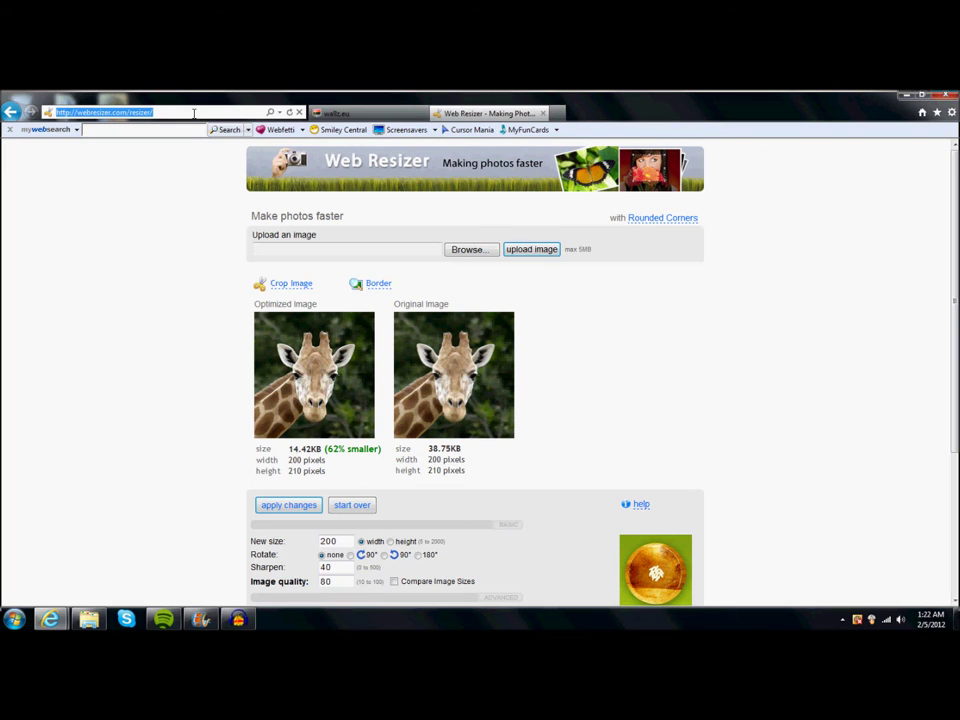
click(193, 214)
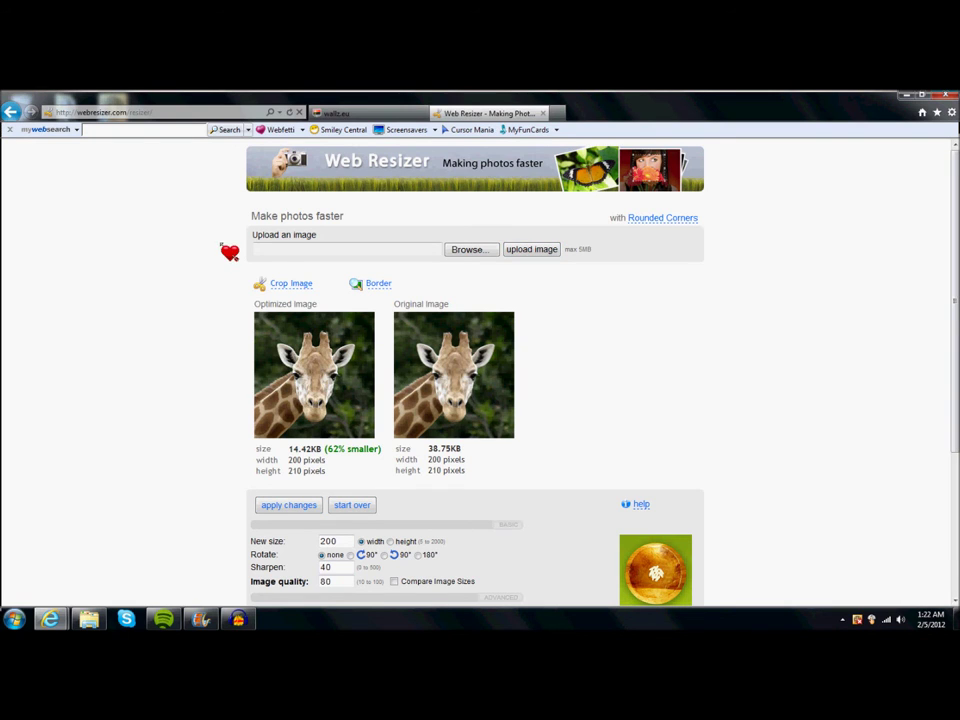
click(485, 256)
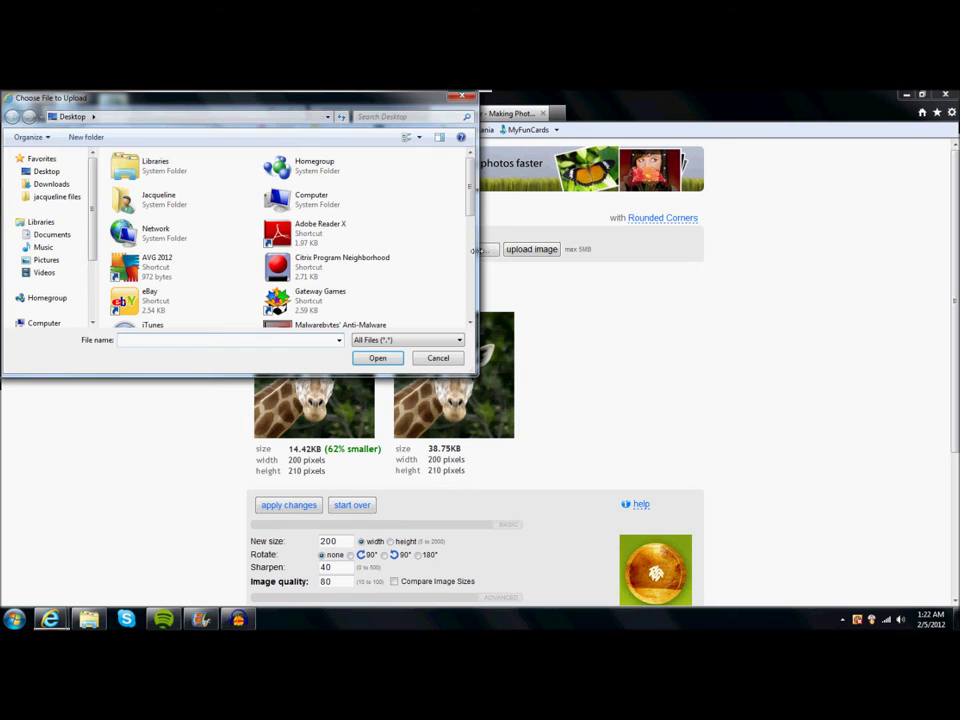
- Upload purpleswirl2 from Pictures and view its 1280×1024 original and 400×320 optimized copy
click(42, 222)
double_click(150, 238)
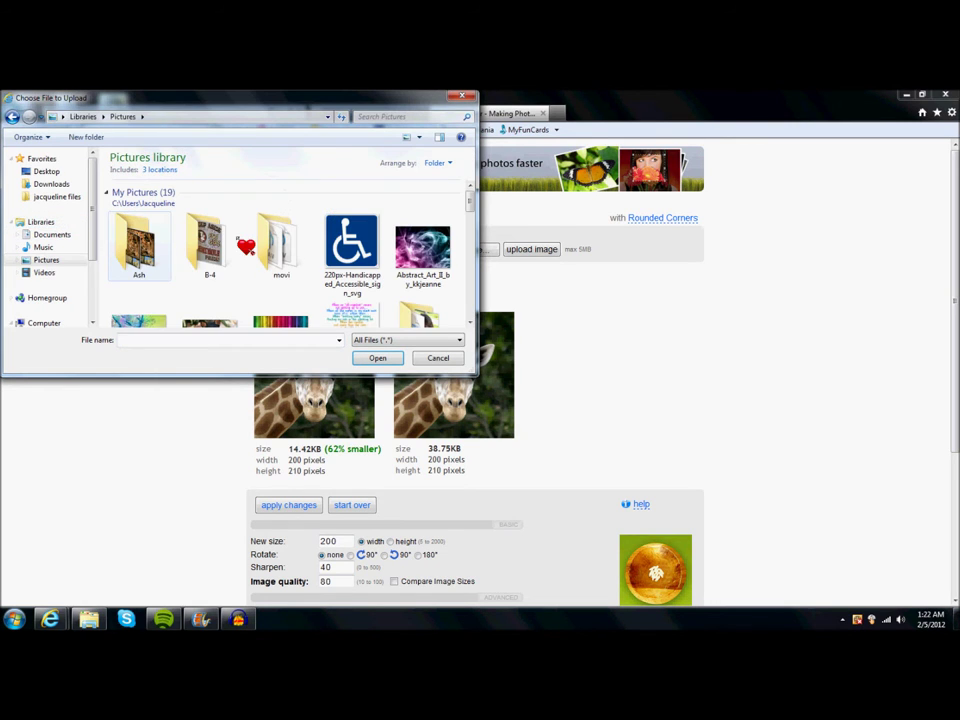
drag(474, 206, 478, 236)
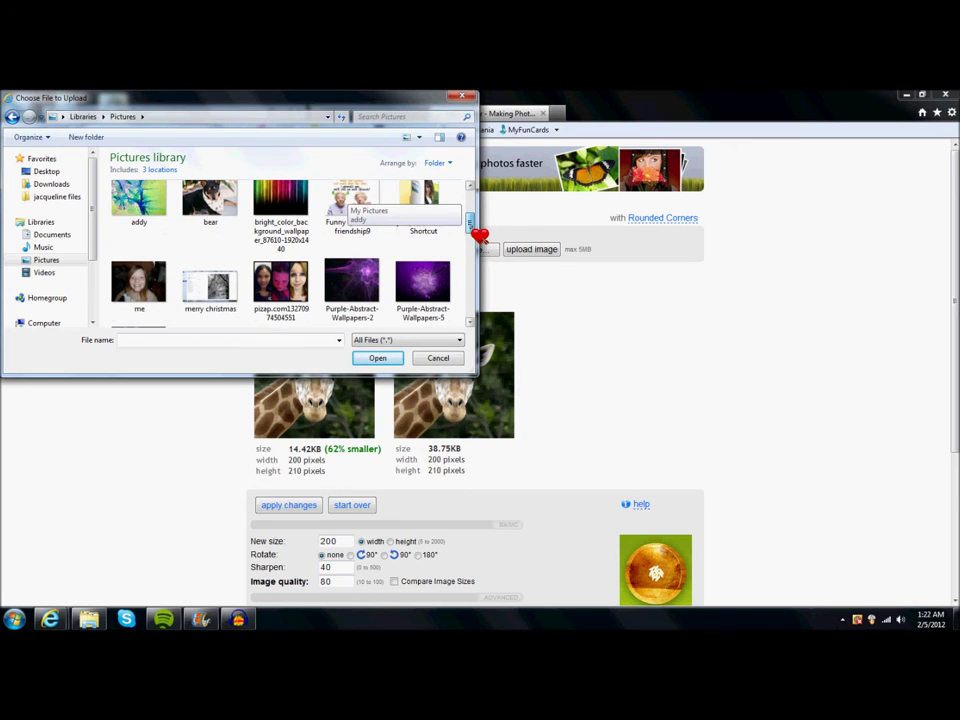
drag(479, 236, 480, 249)
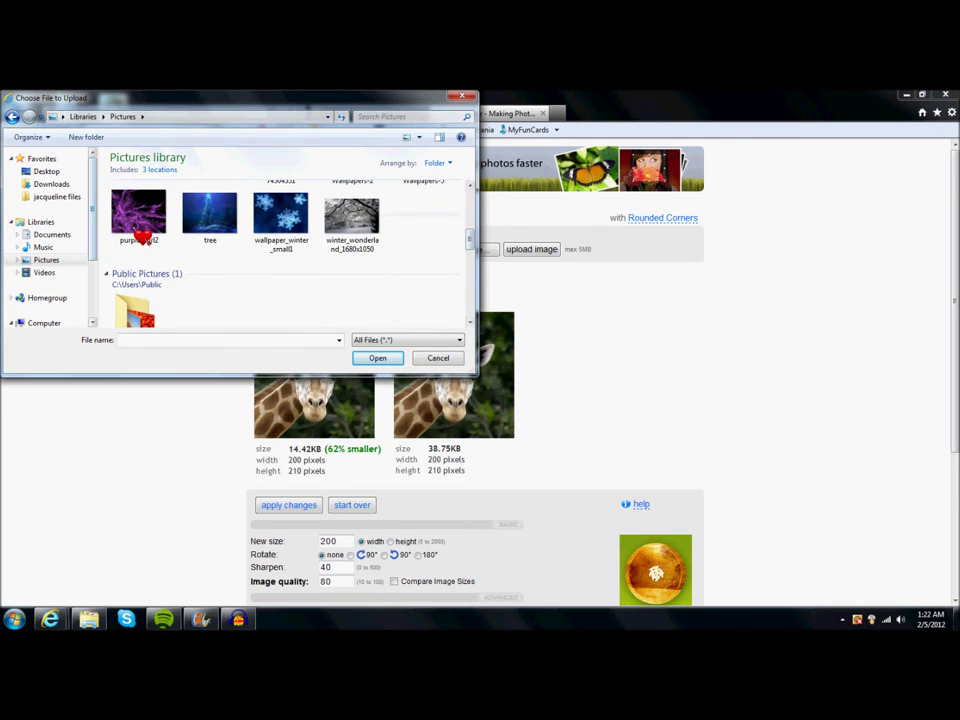
double_click(140, 215)
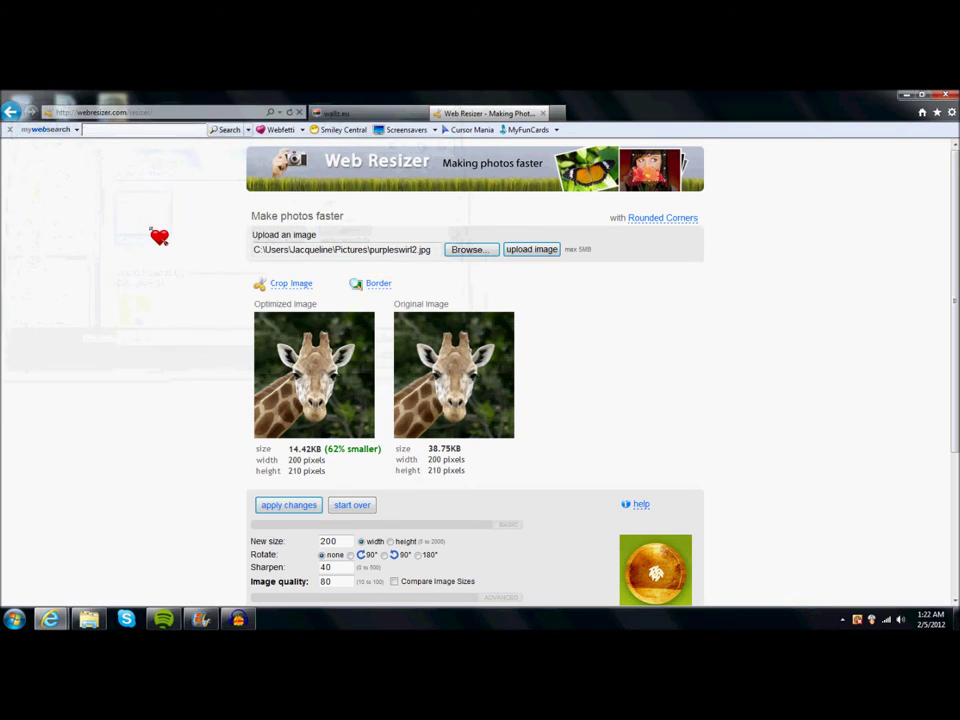
click(535, 254)
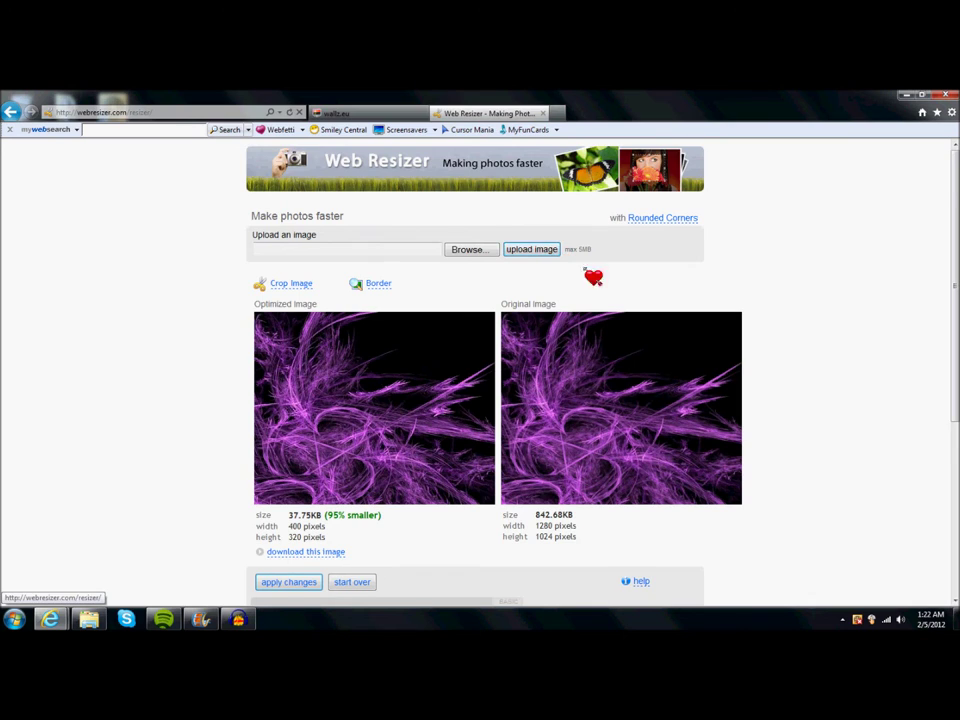
scroll(648, 300, down, 1)
scroll(648, 302, down, 1)
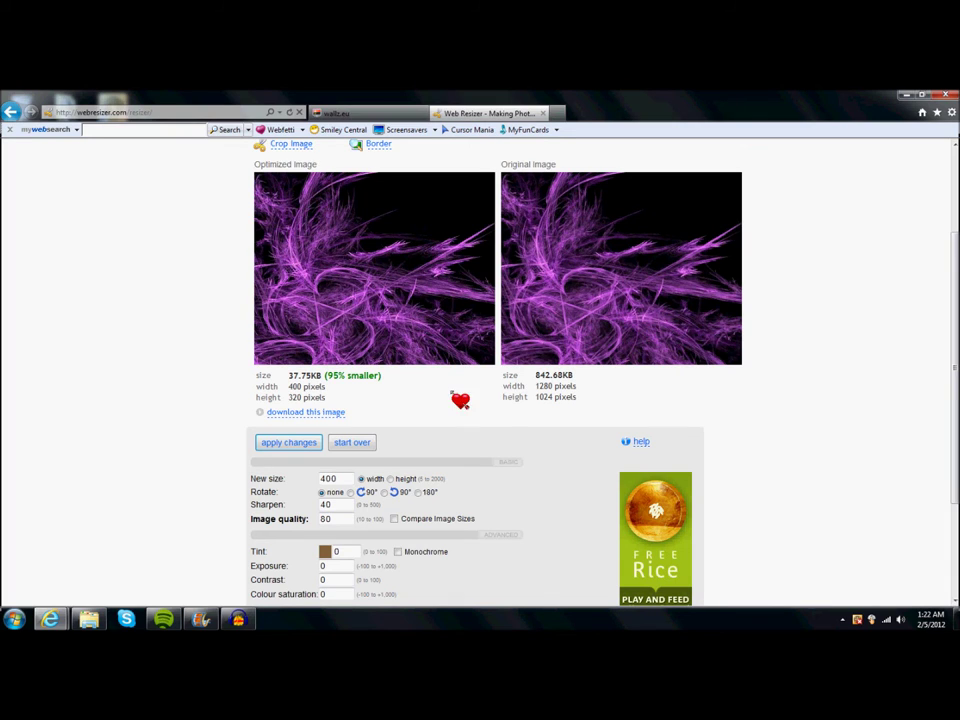
- Replace the 400 width with 1500 and minimise the browser to view the desktop
click(327, 479)
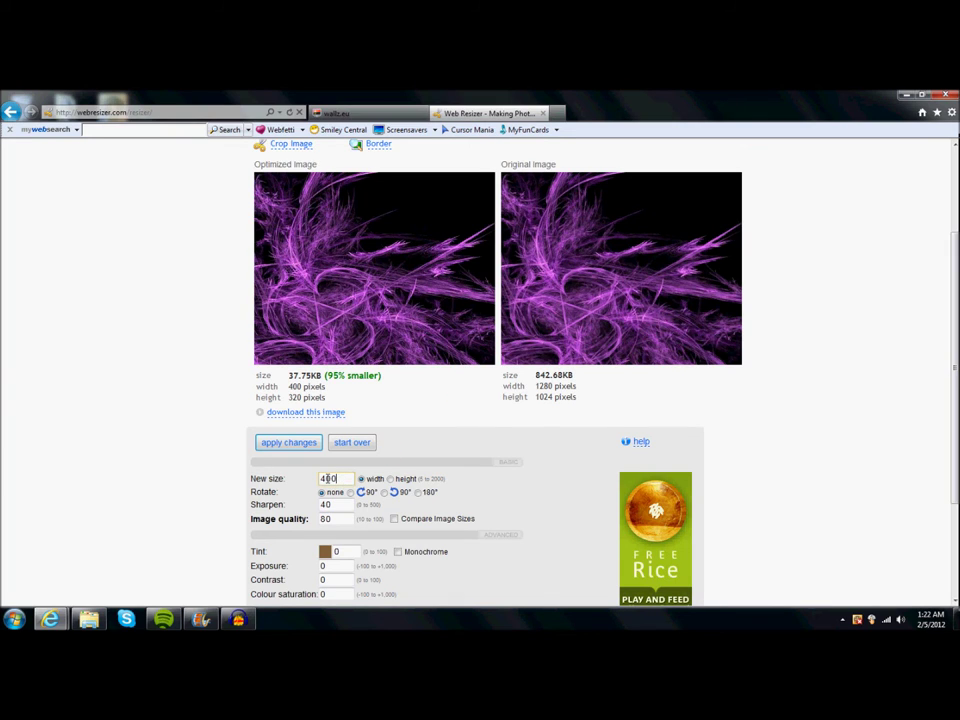
key(BackSpace)
key(BackSpace)
key(BackSpace)
text(15)
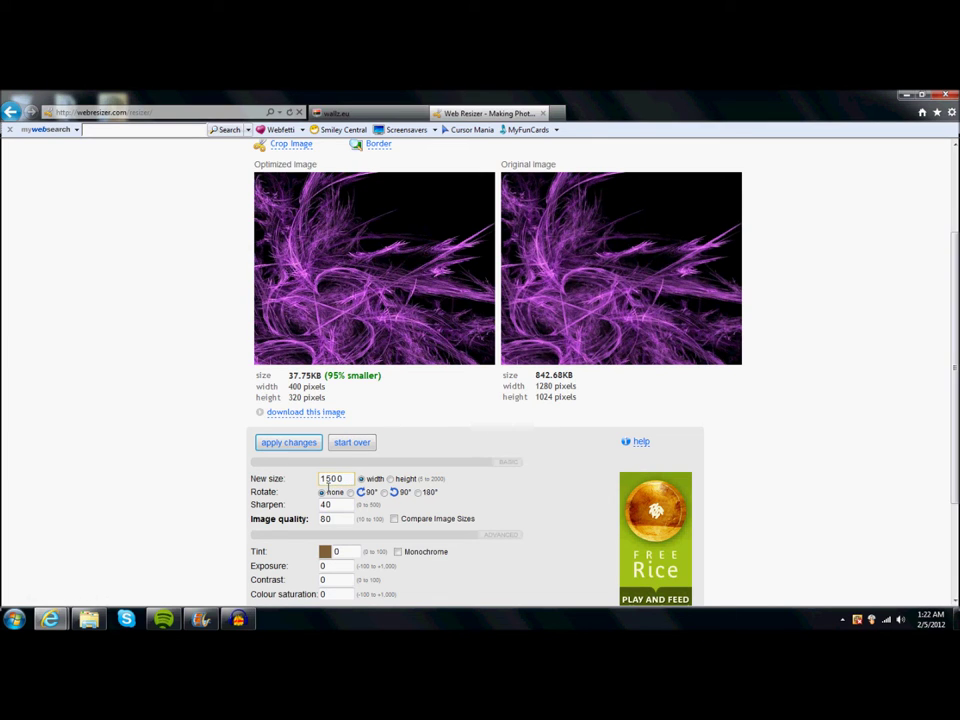
key(shift+Left)
key(shift+Left)
click(906, 96)
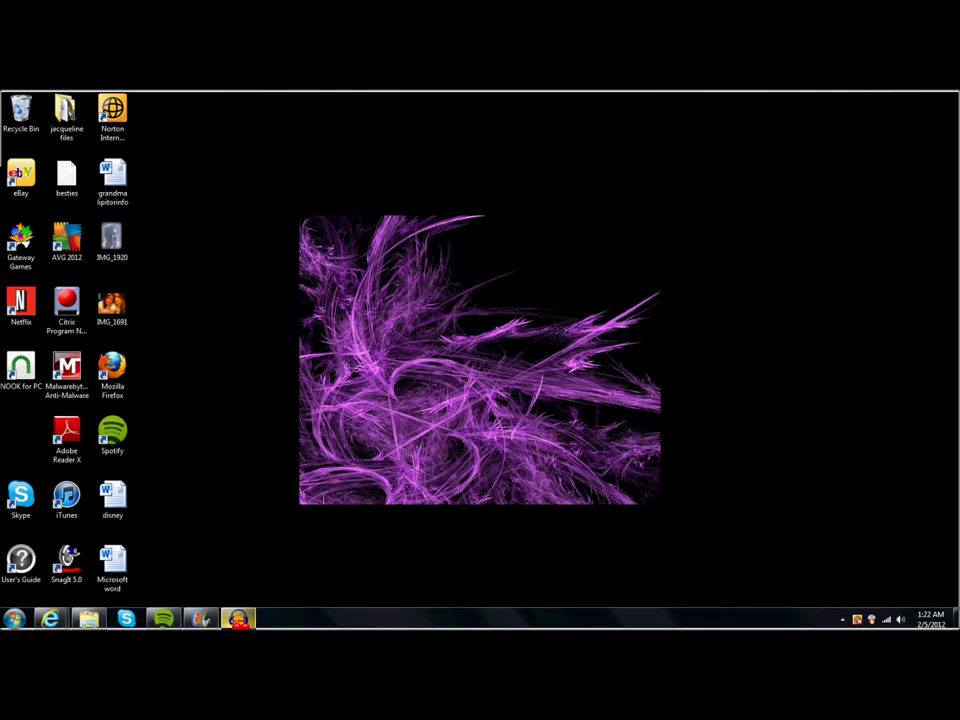
- Apply the 1500-pixel width, minimise the browser and Audacity, then restore Web Resizer
click(238, 619)
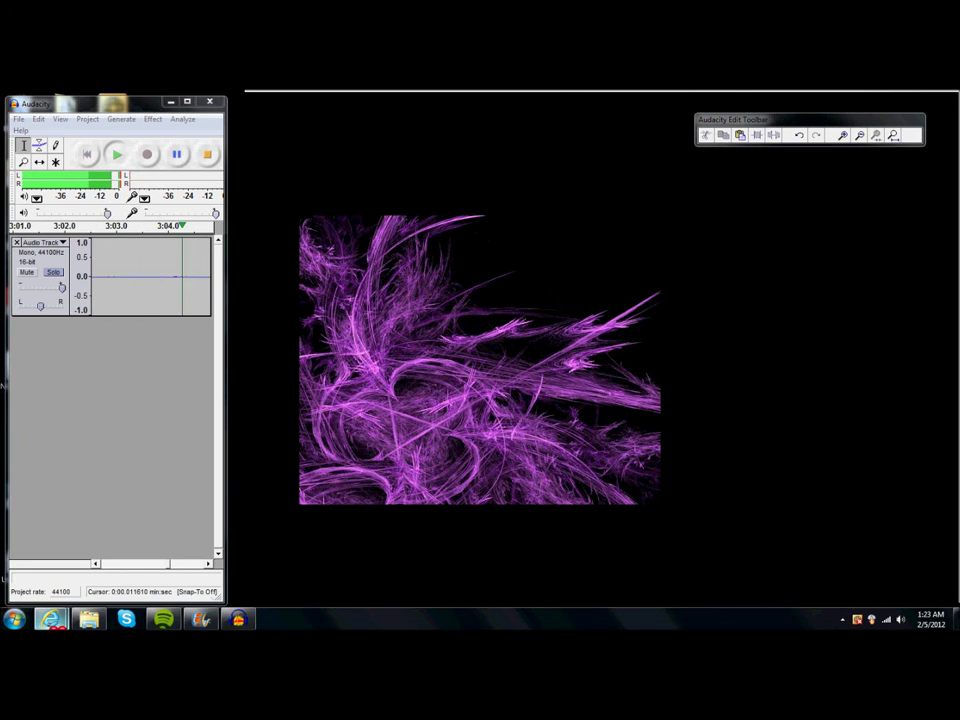
click(206, 558)
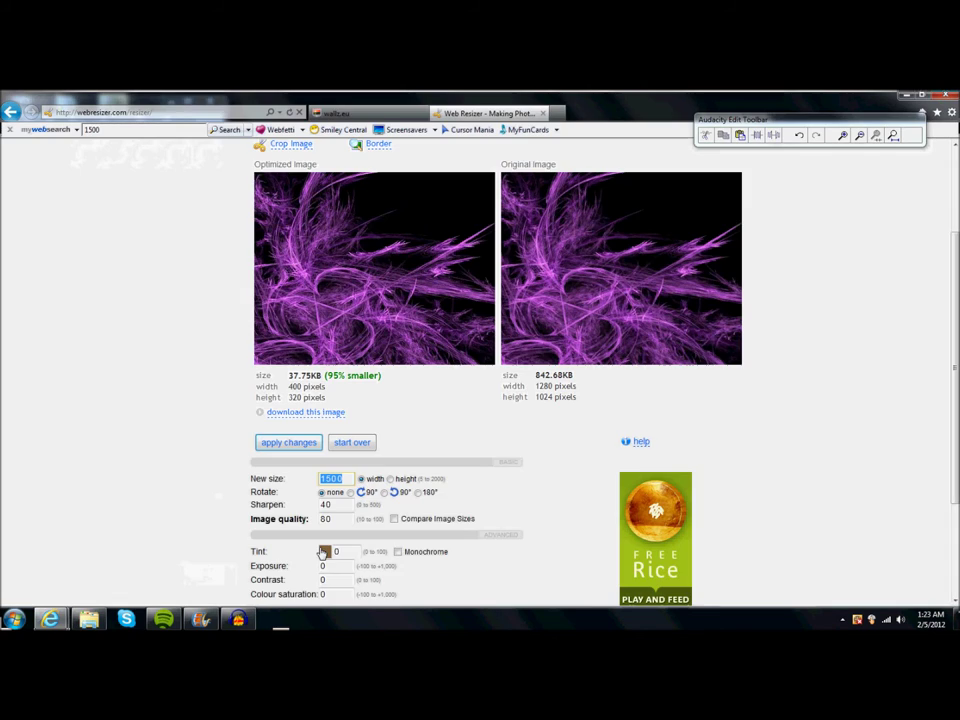
click(299, 448)
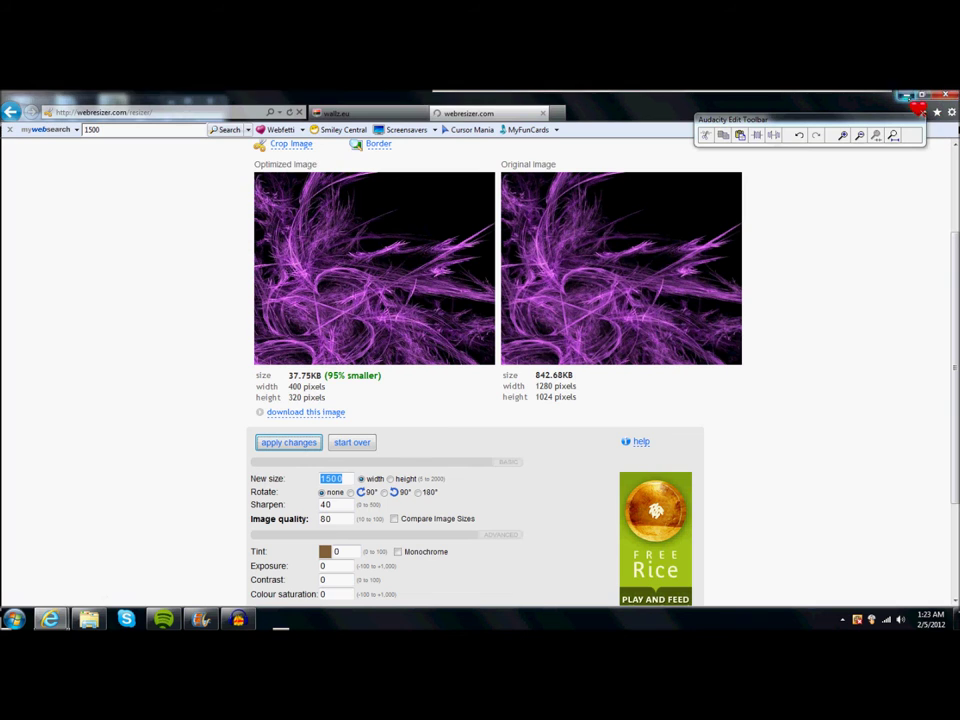
click(908, 96)
click(172, 103)
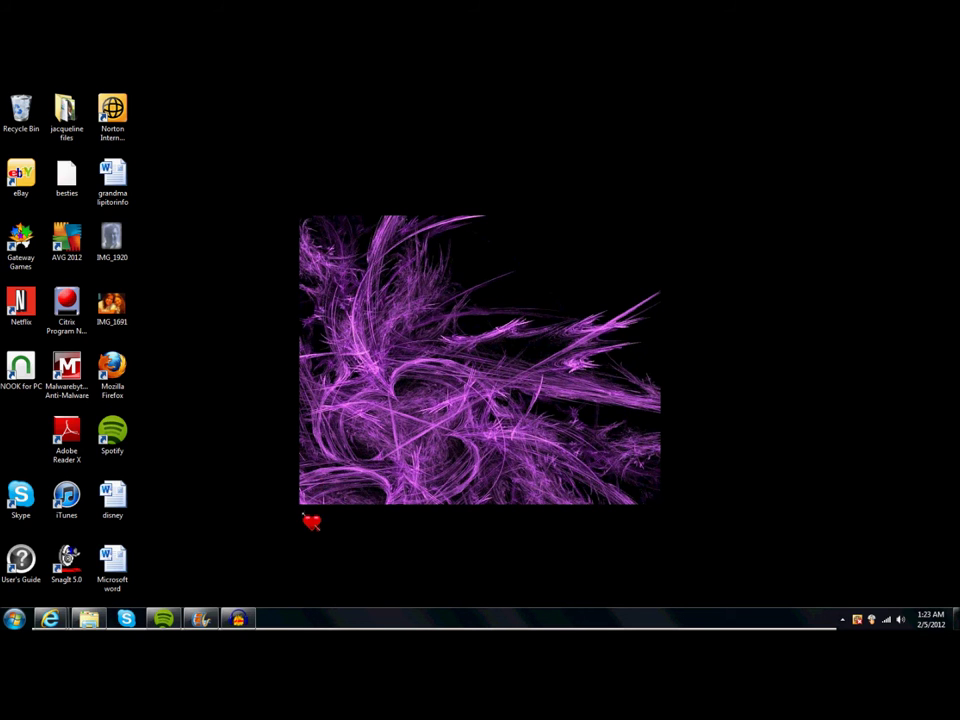
mouse_move(50, 619)
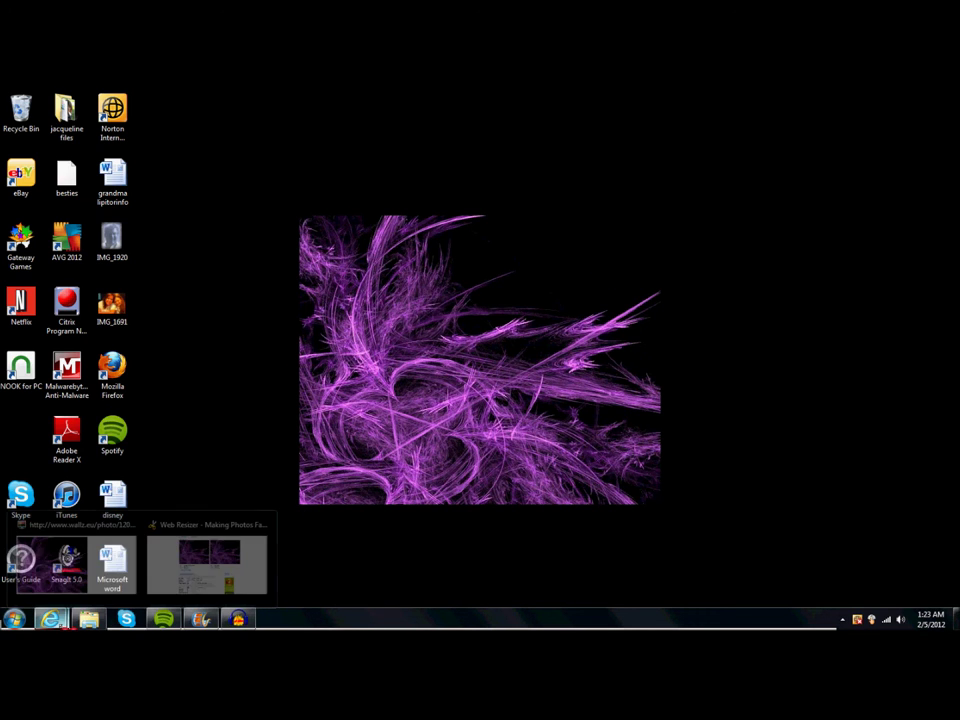
click(206, 565)
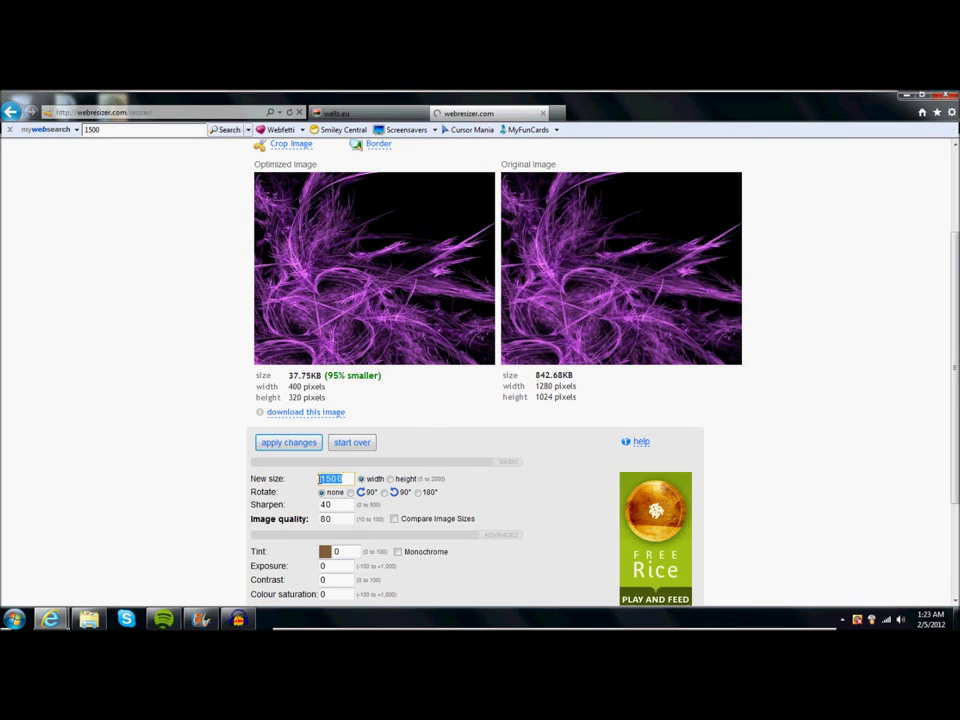
- Submit the 1500-pixel width value so Web Resizer produces the enlarged image
click(362, 480)
scroll(440, 480, up, 3)
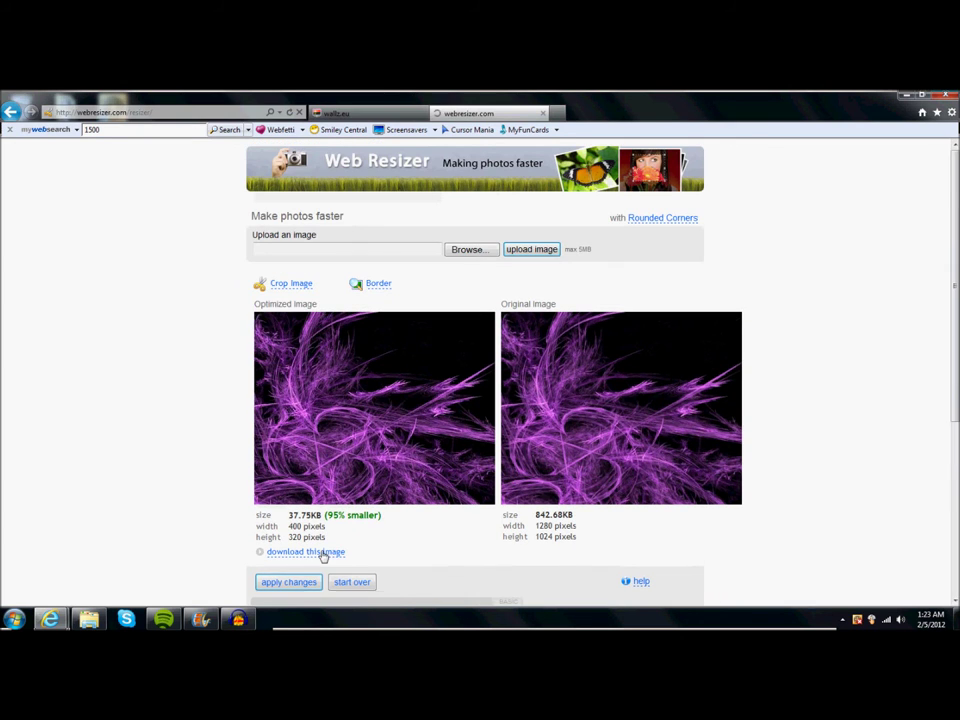
scroll(400, 520, down, 3)
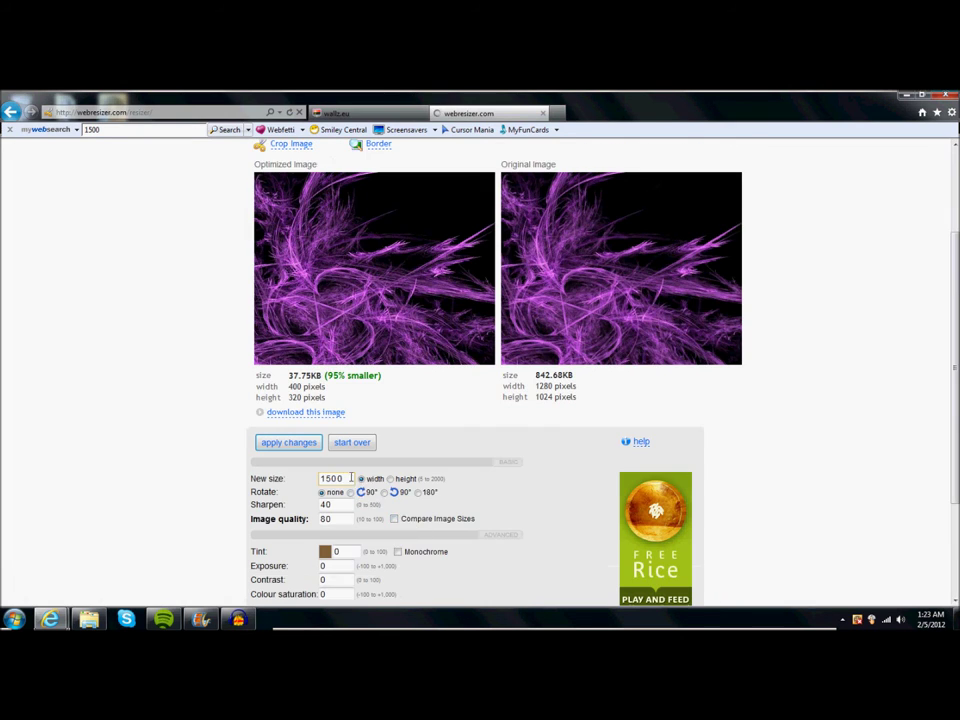
double_click(350, 478)
click(348, 479)
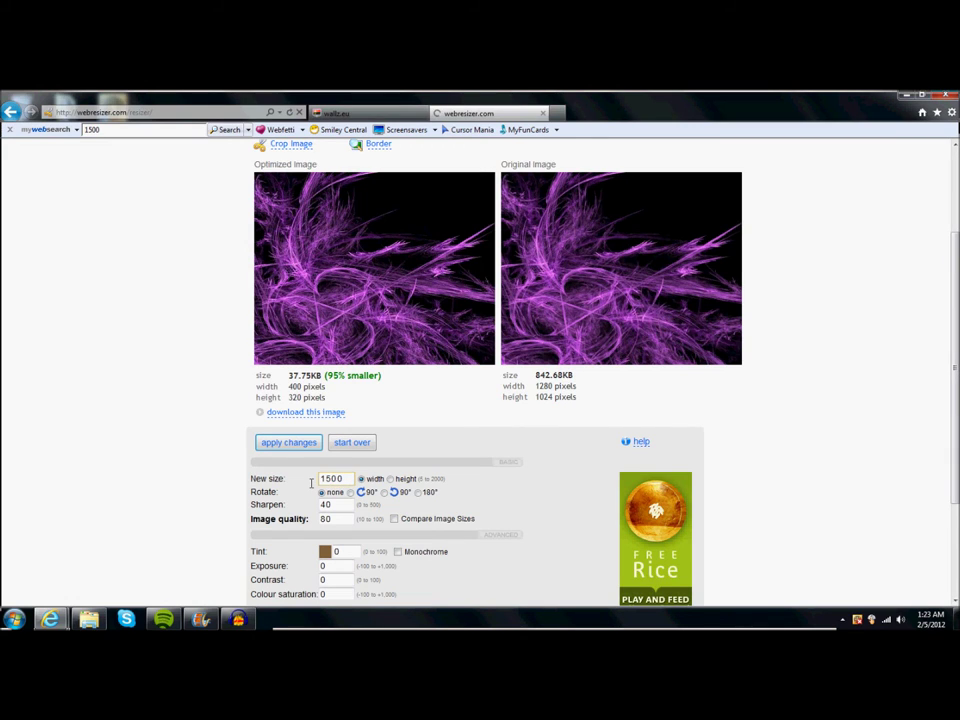
double_click(332, 479)
click(347, 483)
double_click(347, 479)
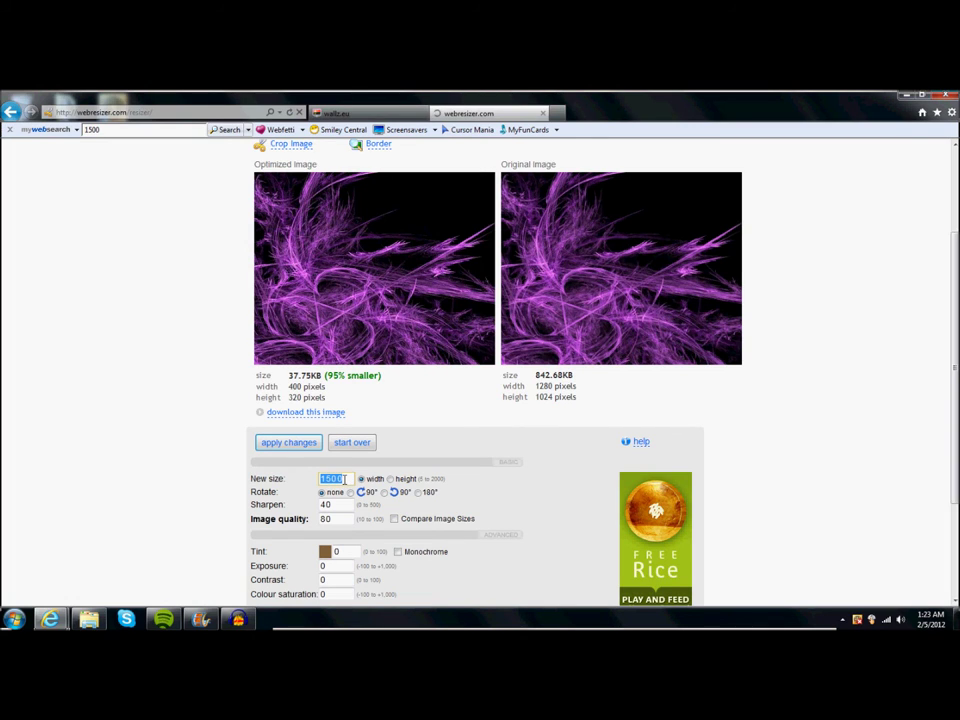
click(348, 480)
key(Return)
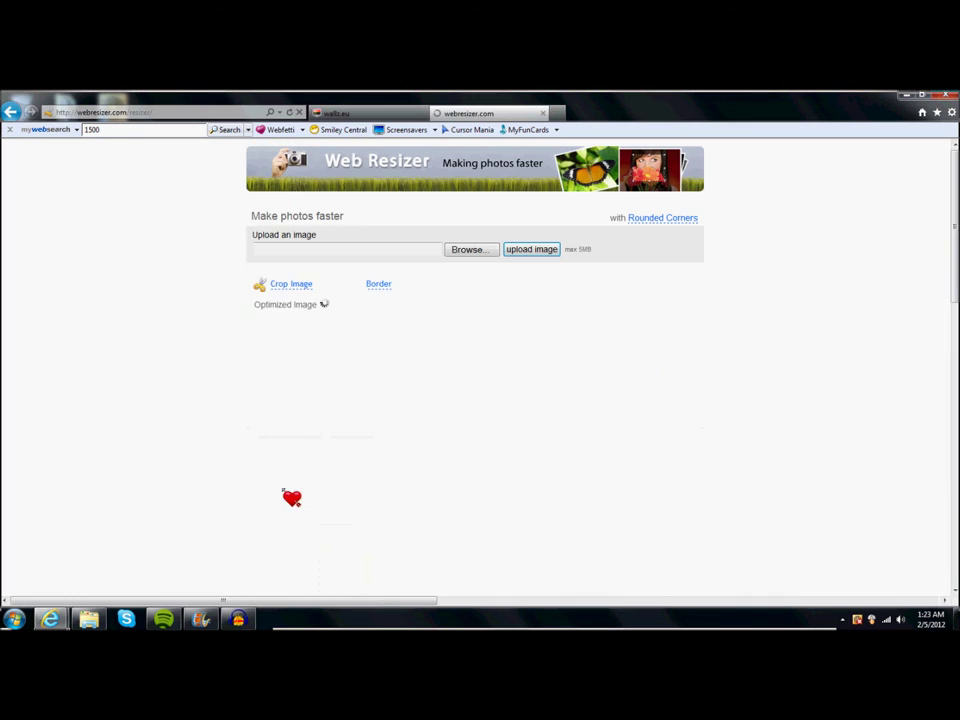
- Scroll through the enlarged 1500-pixel purple swirl to inspect its lower swirls
scroll(54, 450, down, 3)
scroll(56, 449, down, 2)
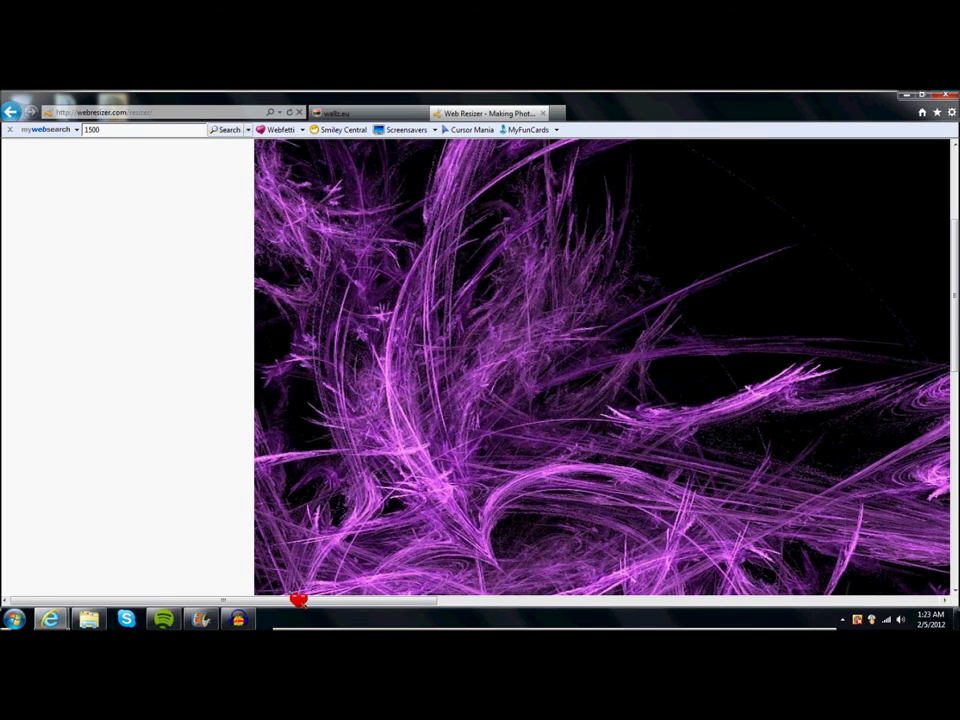
drag(298, 600, 406, 603)
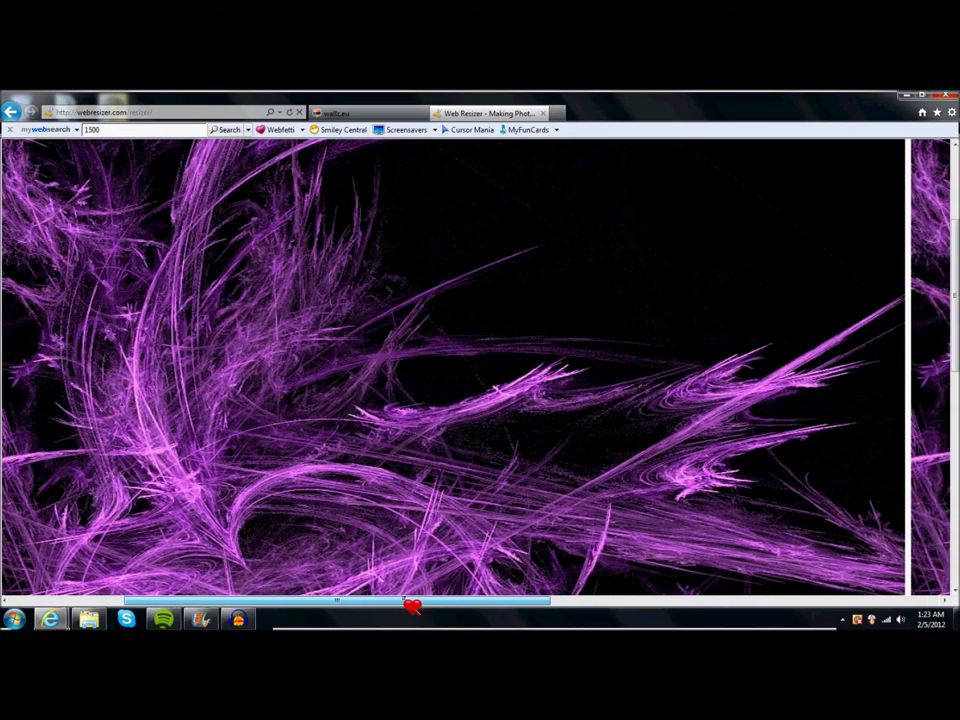
scroll(408, 425, down, 1)
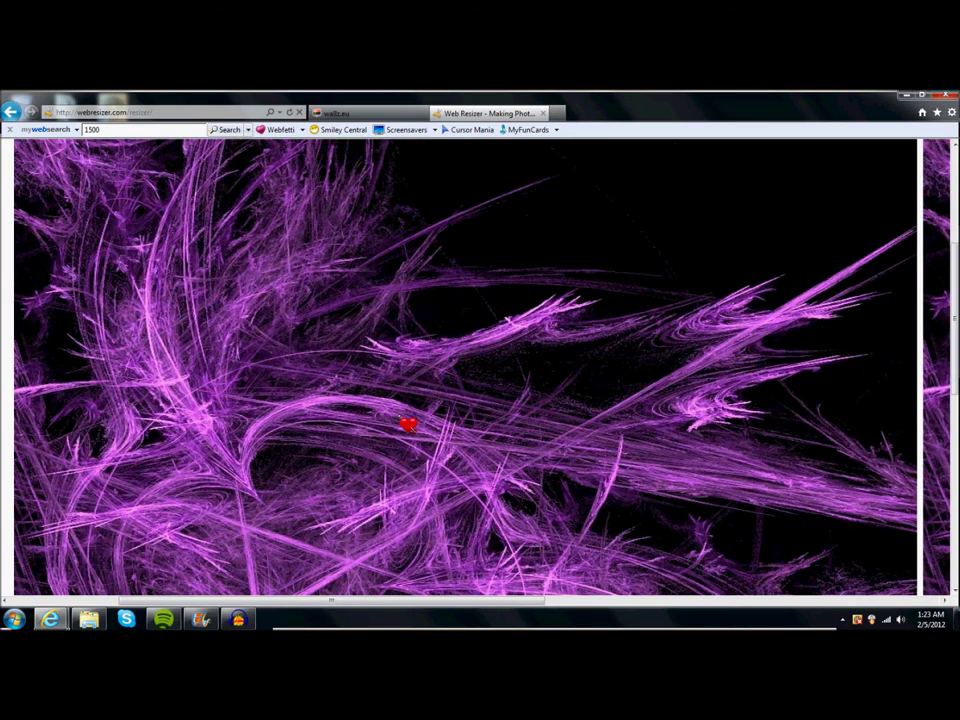
scroll(408, 425, up, 1)
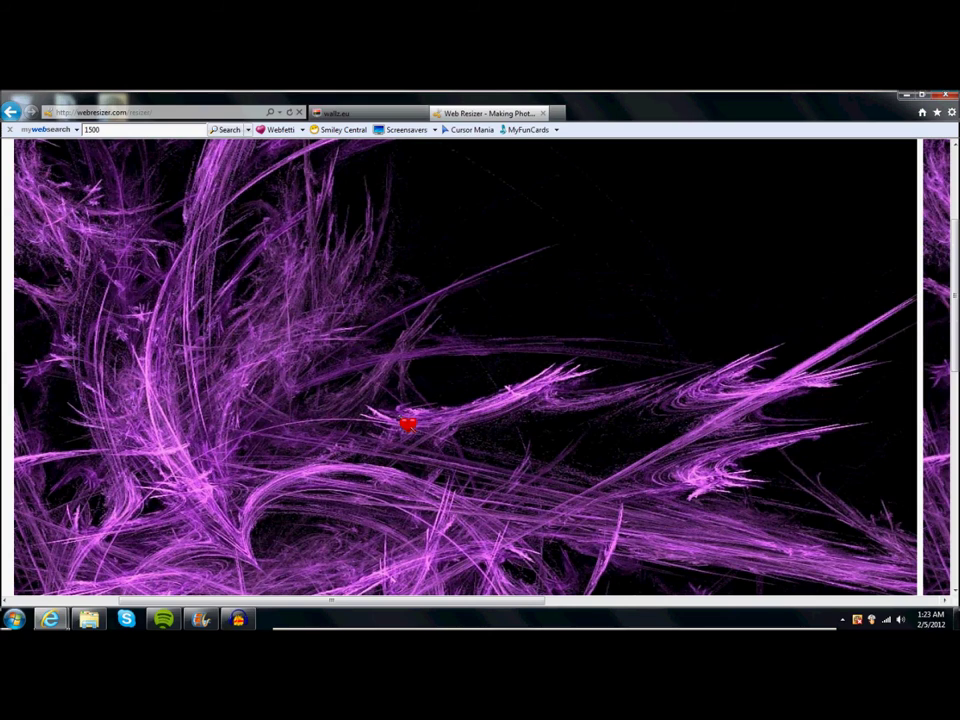
right_click(212, 316)
scroll(329, 437, up, 1)
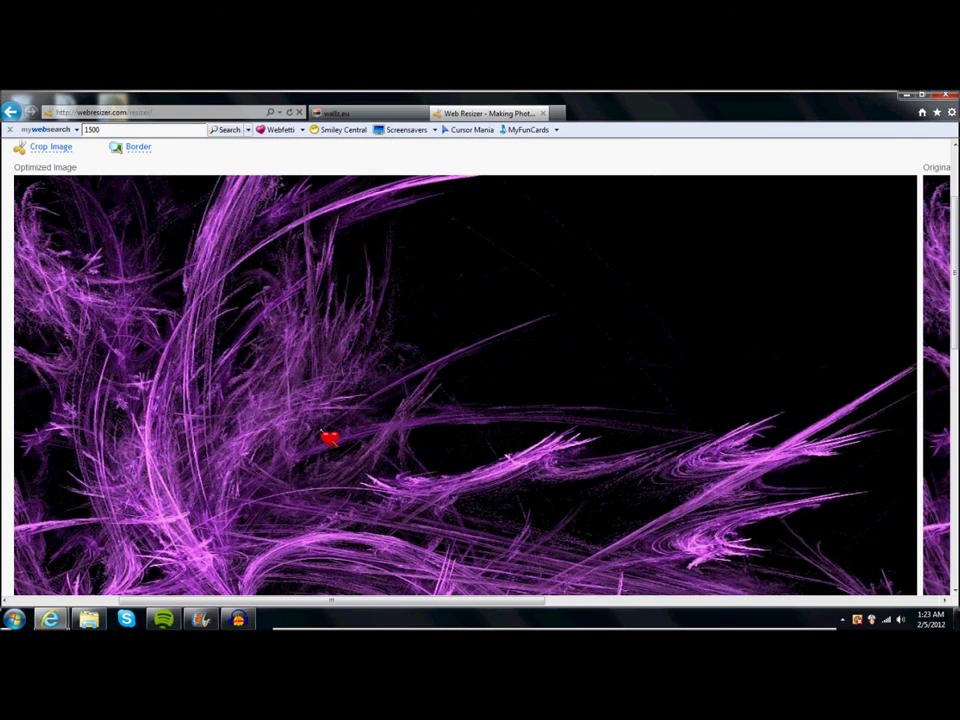
scroll(329, 437, down, 1)
scroll(329, 437, down, 1)
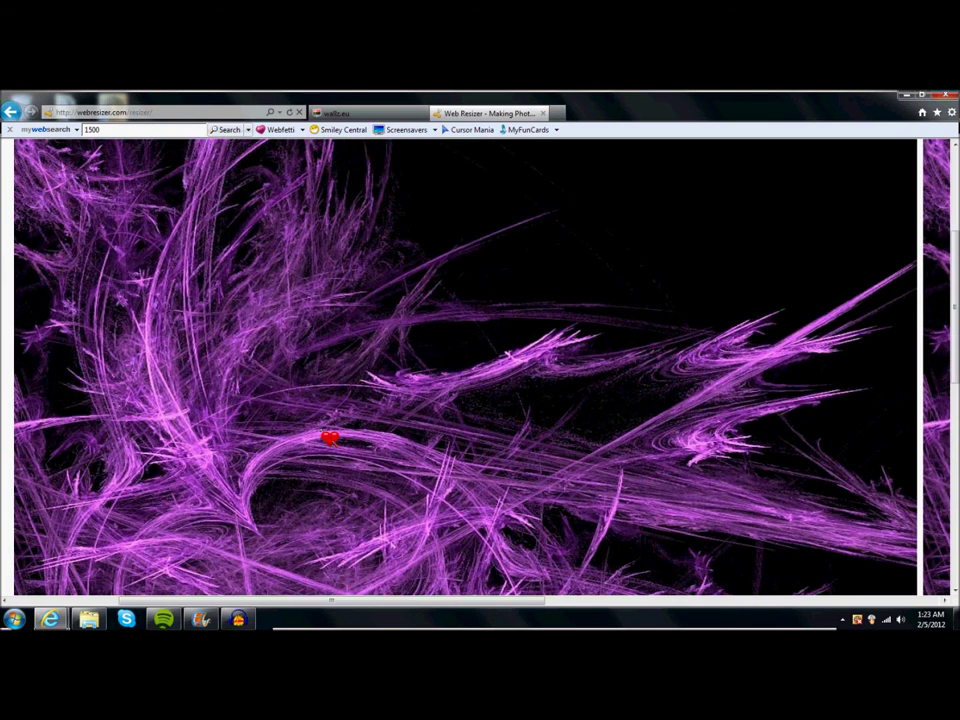
scroll(329, 437, down, 1)
scroll(329, 437, down, 1)
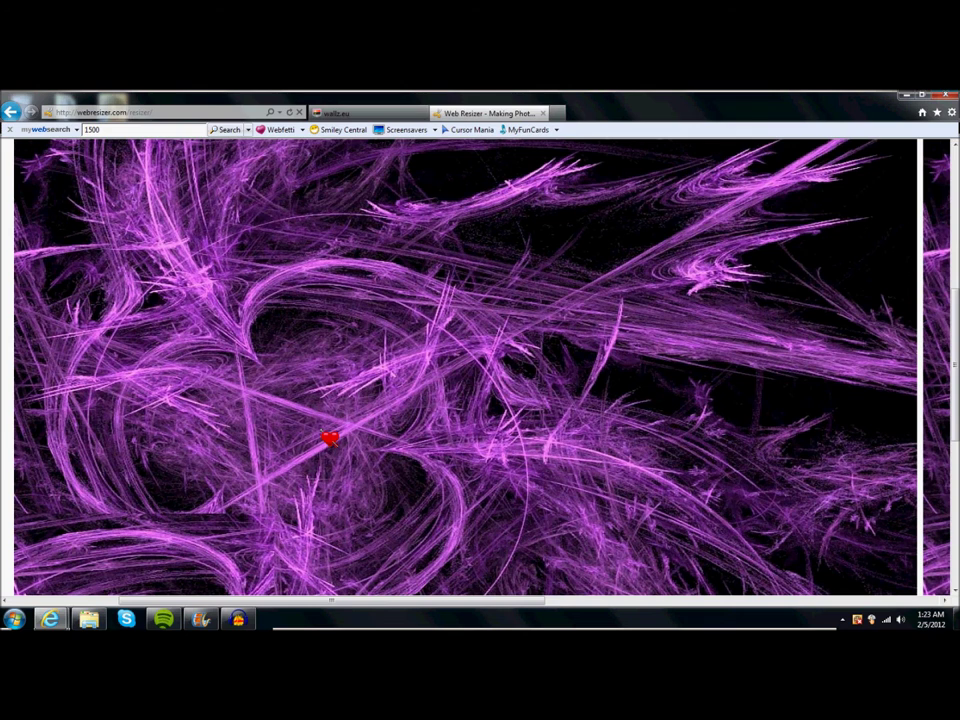
scroll(259, 489, down, 1)
scroll(321, 519, up, 1)
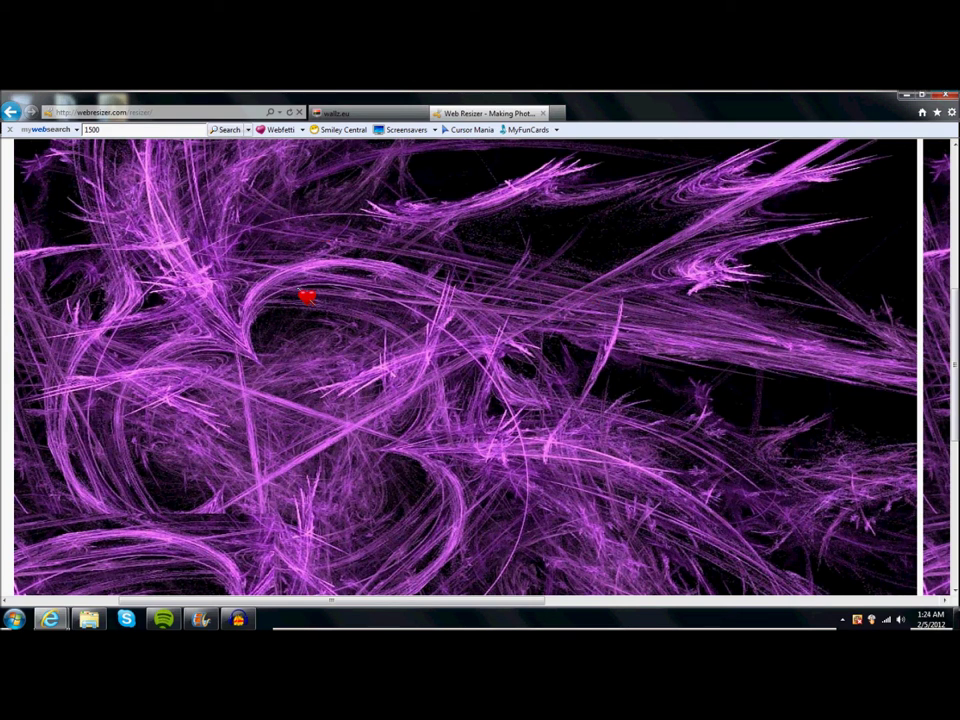
- Set the 1500 px purple swirl image as the desktop background, confirming the wallpaper replacement
right_click(301, 254)
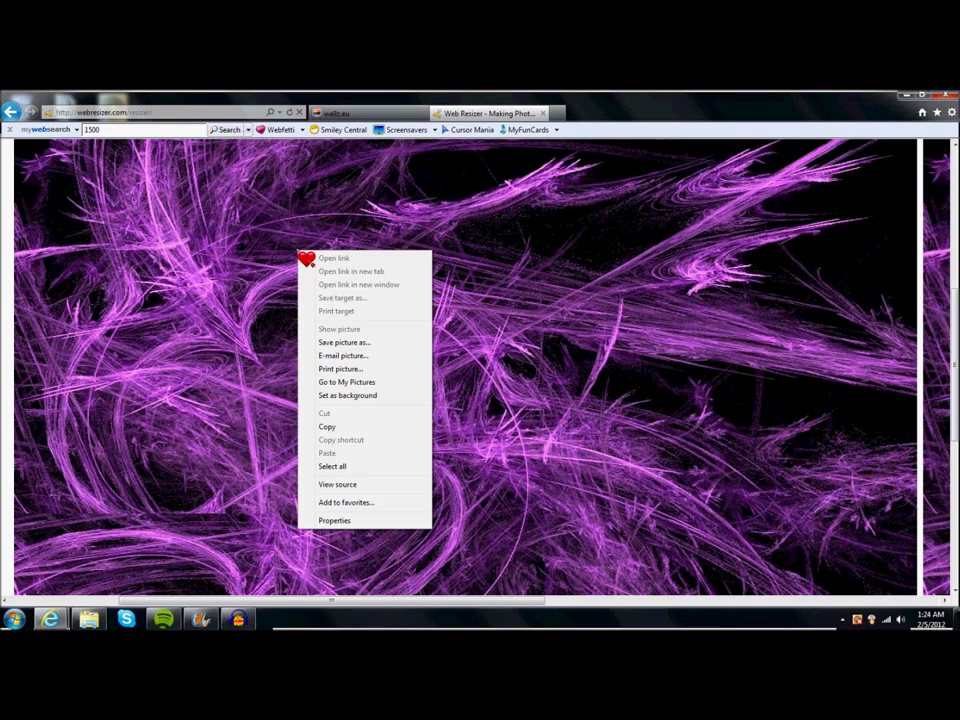
click(576, 446)
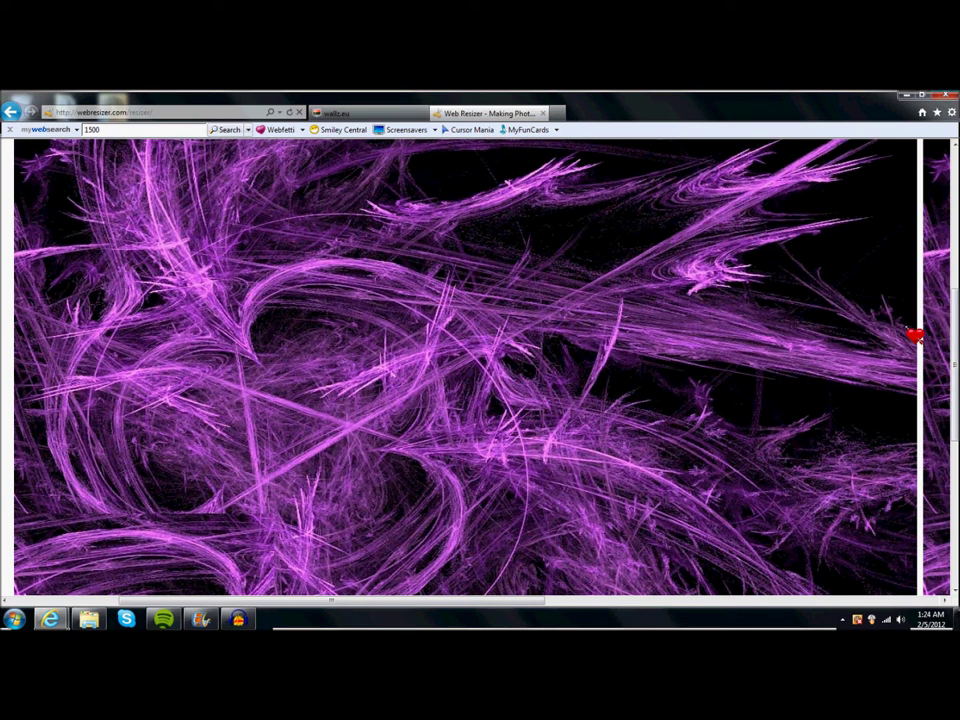
right_click(101, 215)
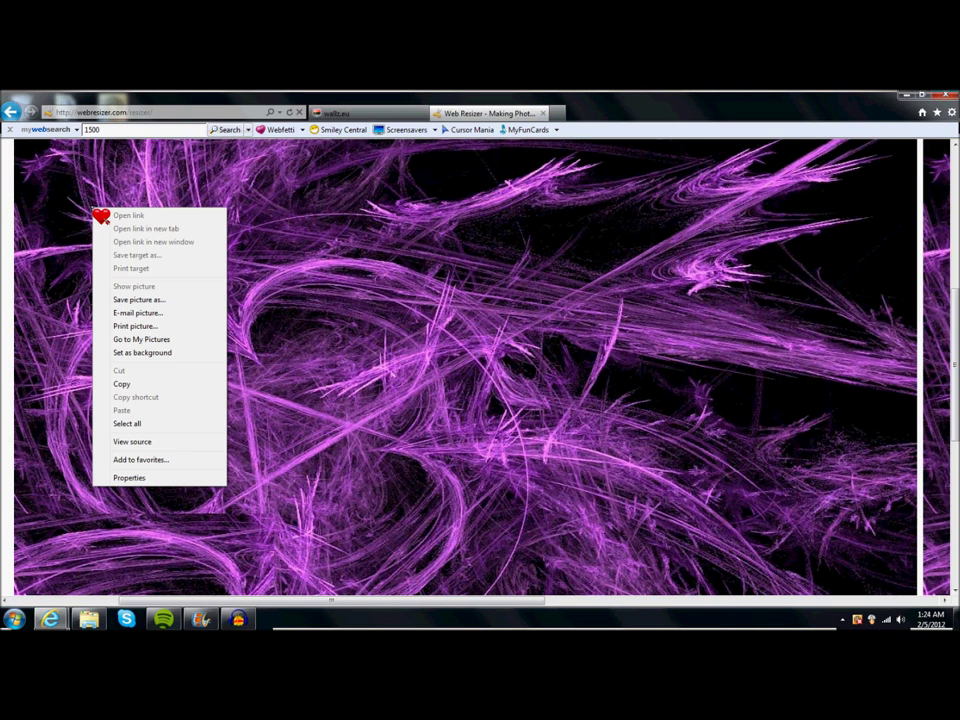
click(21, 182)
right_click(21, 184)
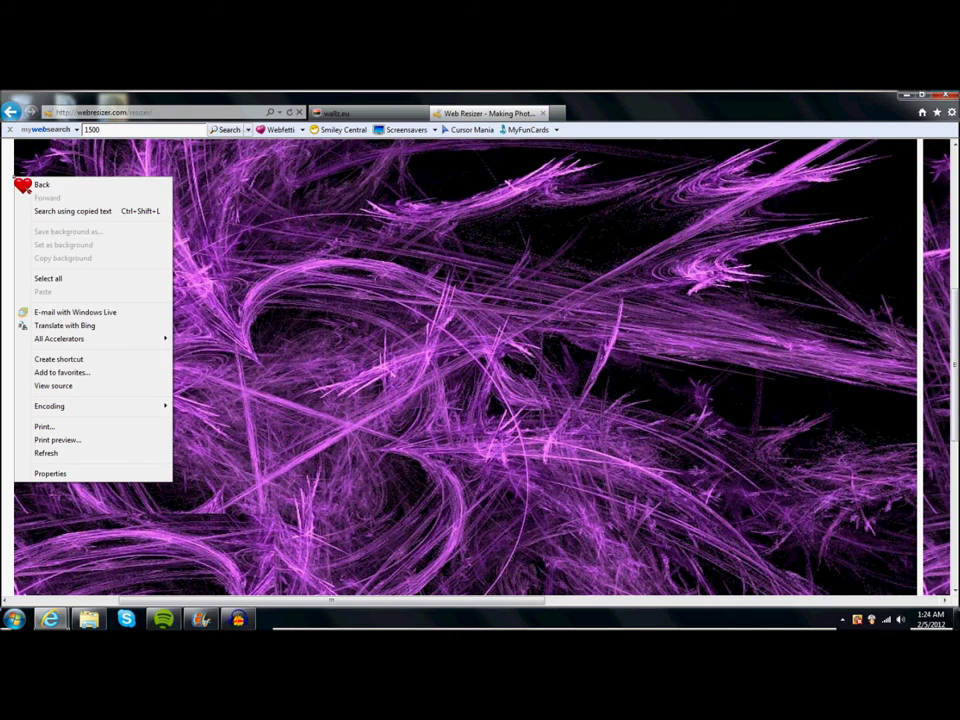
right_click(325, 195)
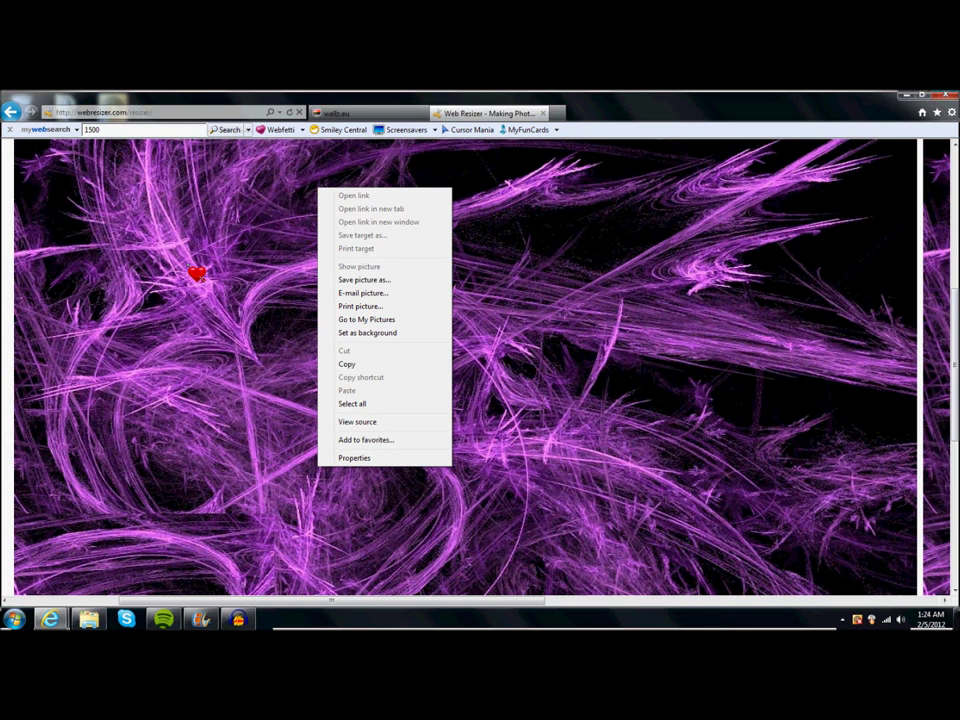
right_click(247, 262)
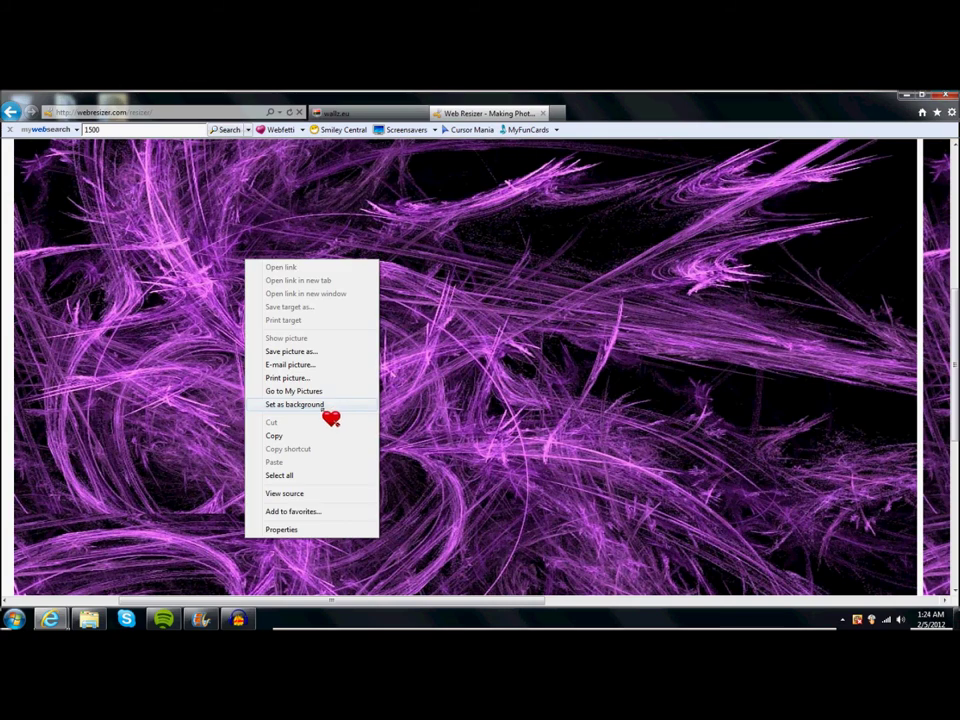
click(334, 406)
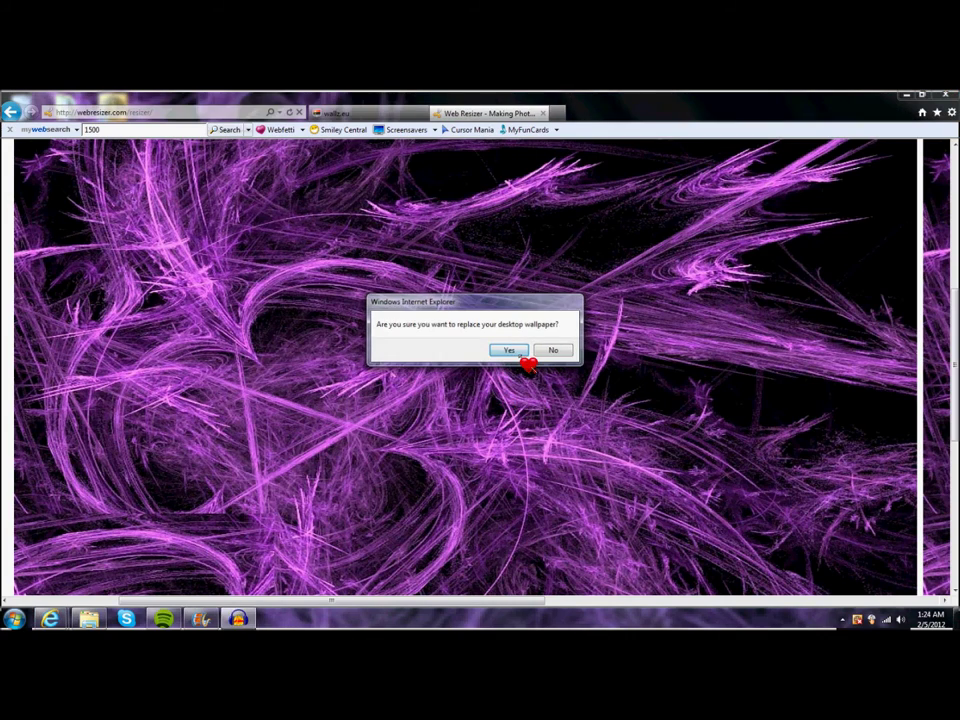
click(510, 350)
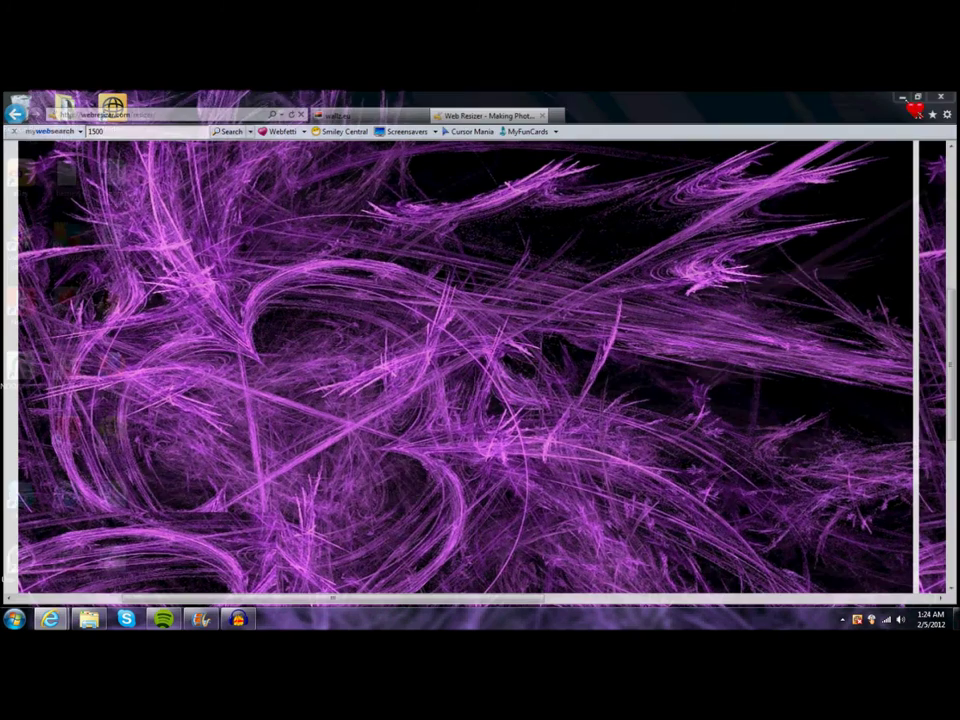
- Minimise Internet Explorer to reveal the purple swirl wallpaper behind the desktop icons
click(903, 98)
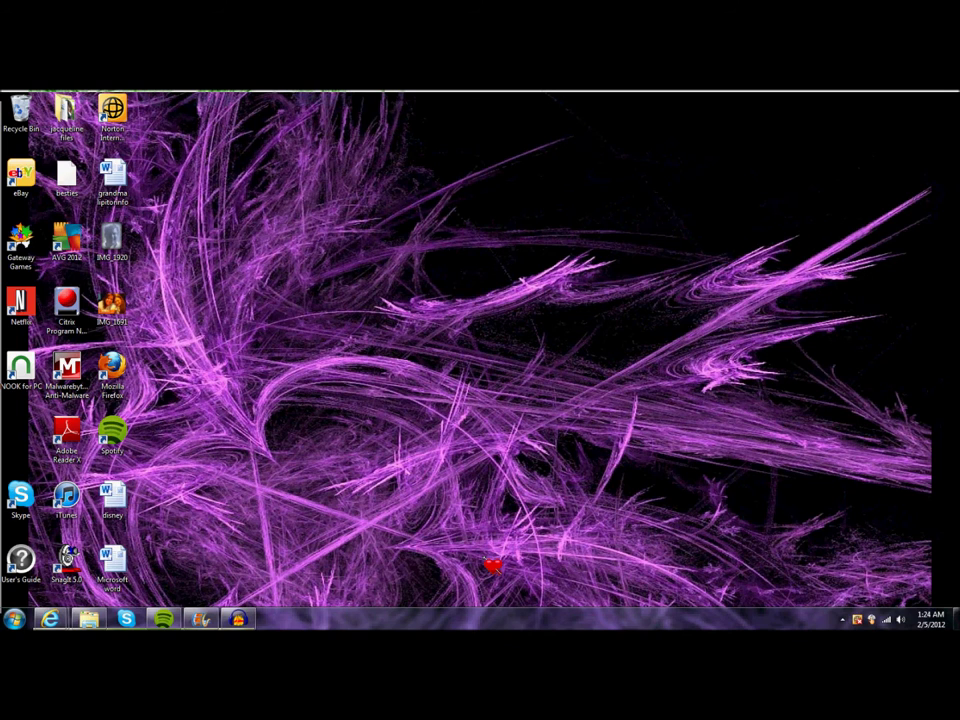